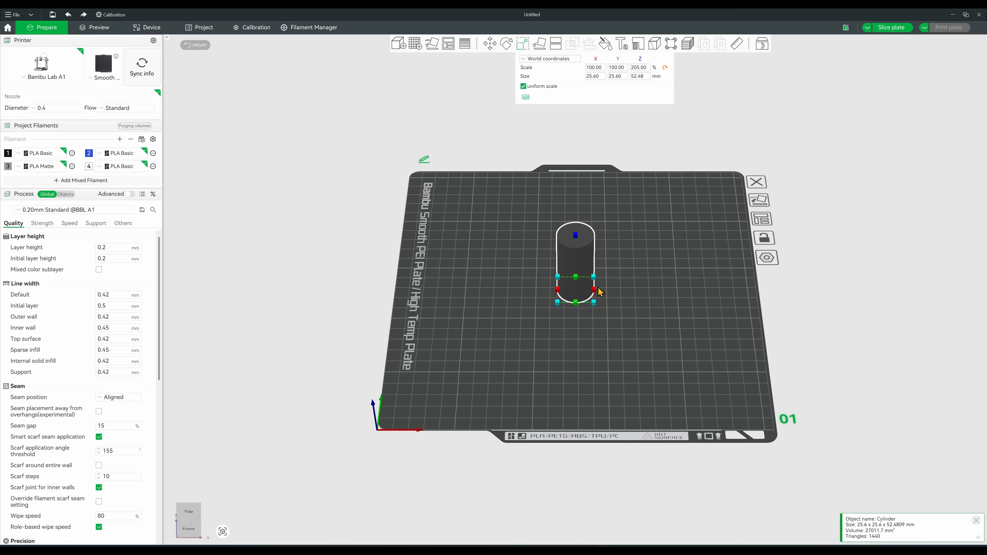
- Scale the cylinder up to about 42.7 mm in diameter and 87.5 mm in height
drag(595, 279, 606, 270)
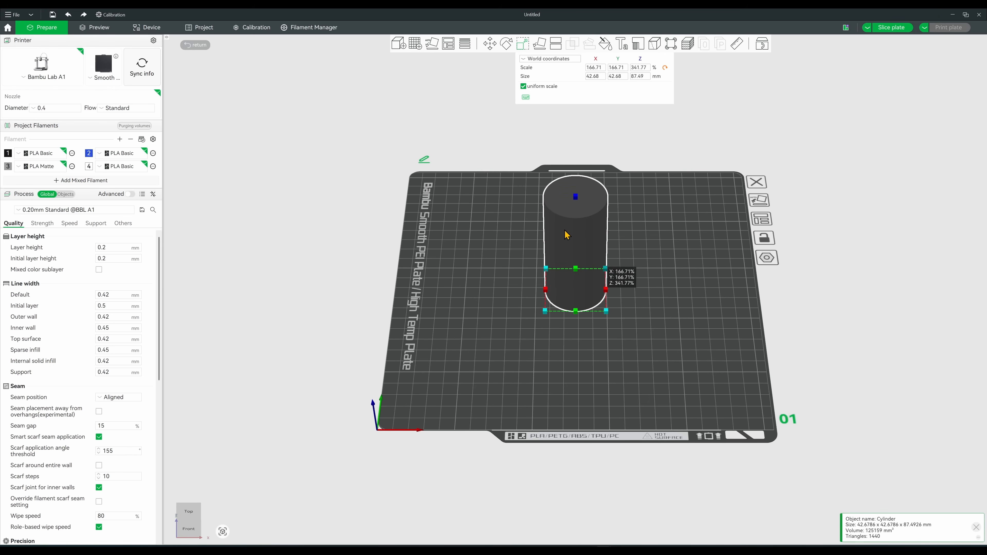
drag(630, 227, 636, 255)
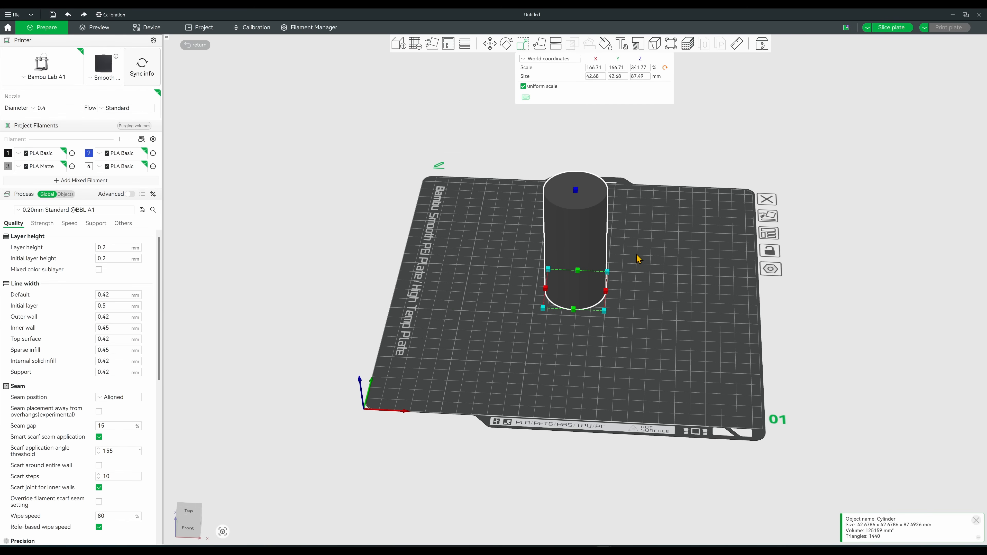
- Slice the plate and inspect the cylinder's internal infill at layer 359
click(890, 27)
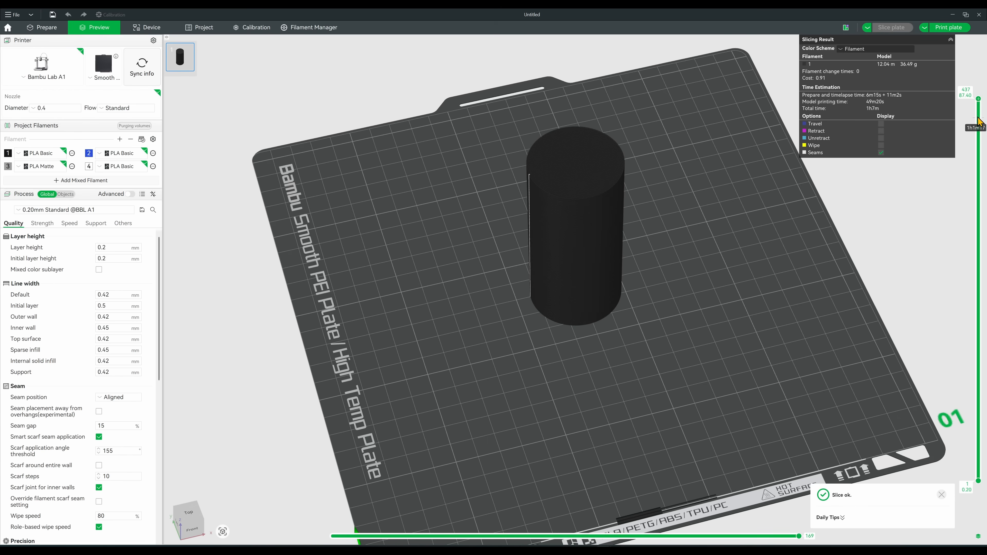
drag(975, 139, 978, 167)
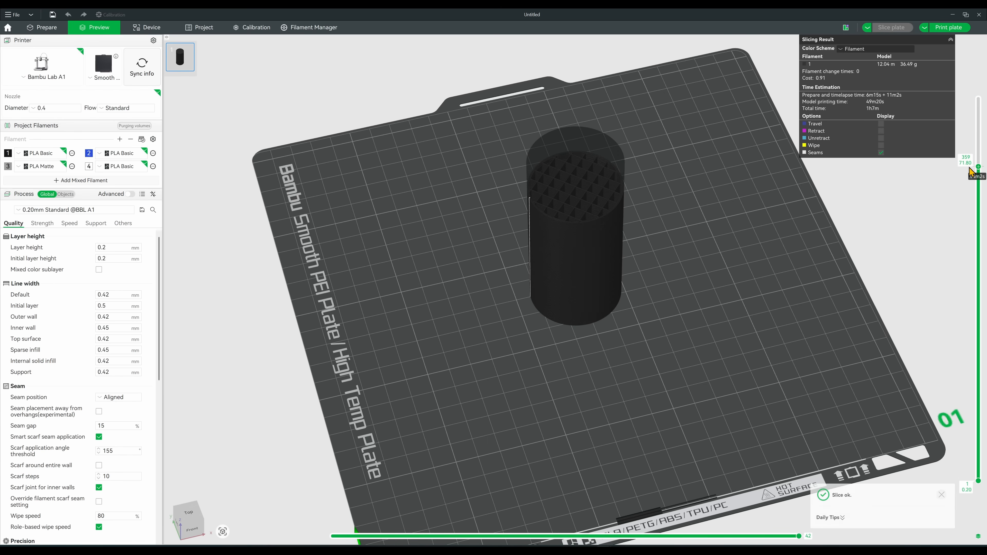
scroll(674, 167, up, 3)
scroll(661, 159, up, 5)
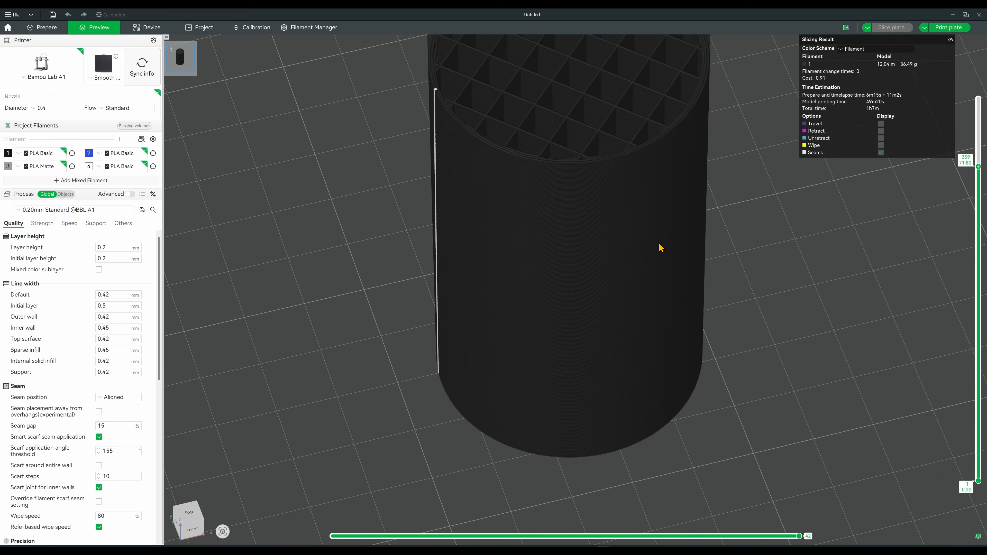
key(ctrl+Tab)
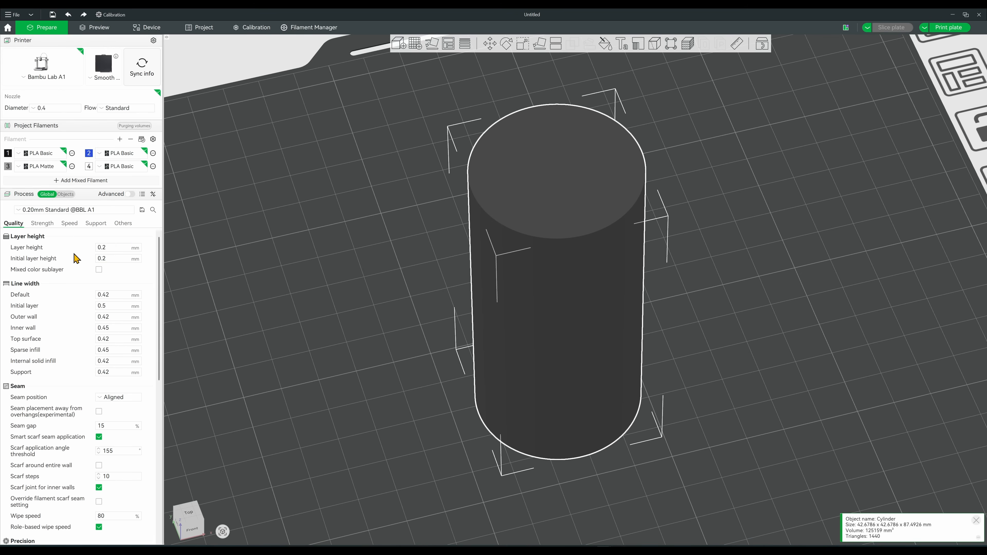
- Set the global wall loops to 4 and the sparse infill density to 35%
click(42, 223)
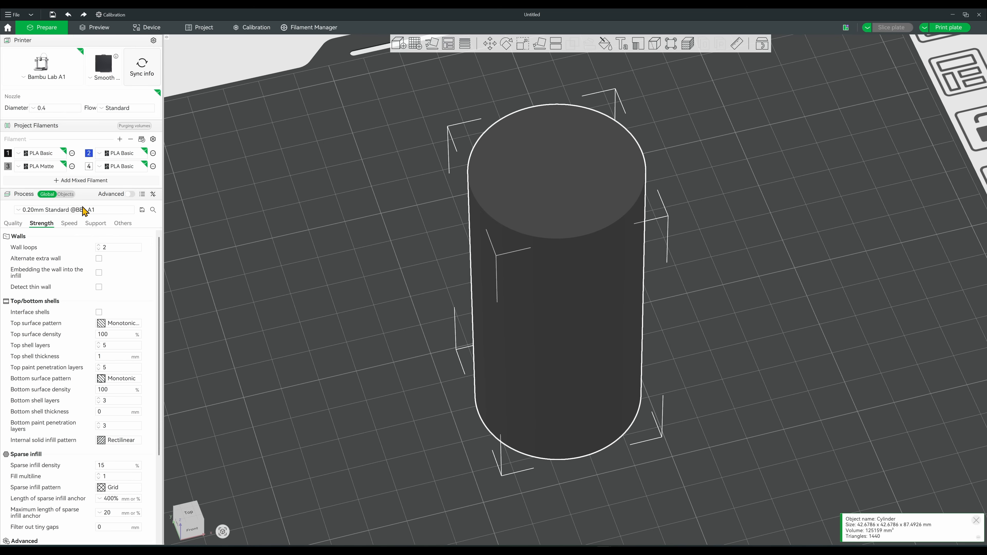
click(98, 246)
click(99, 246)
drag(102, 466, 81, 466)
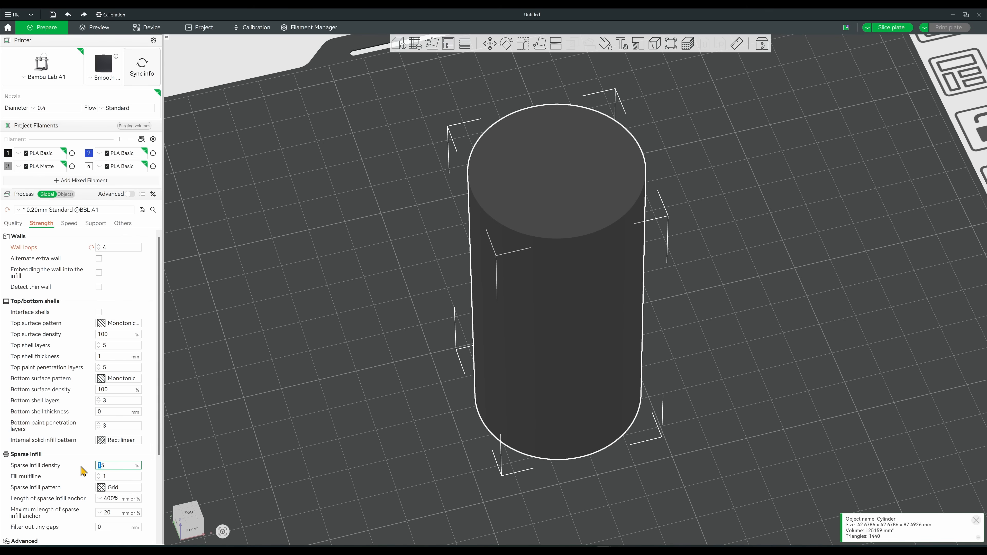
text(3)
key(Return)
- Slice the plate again and review the filament use and print time for the stronger global settings
key(ctrl+r)
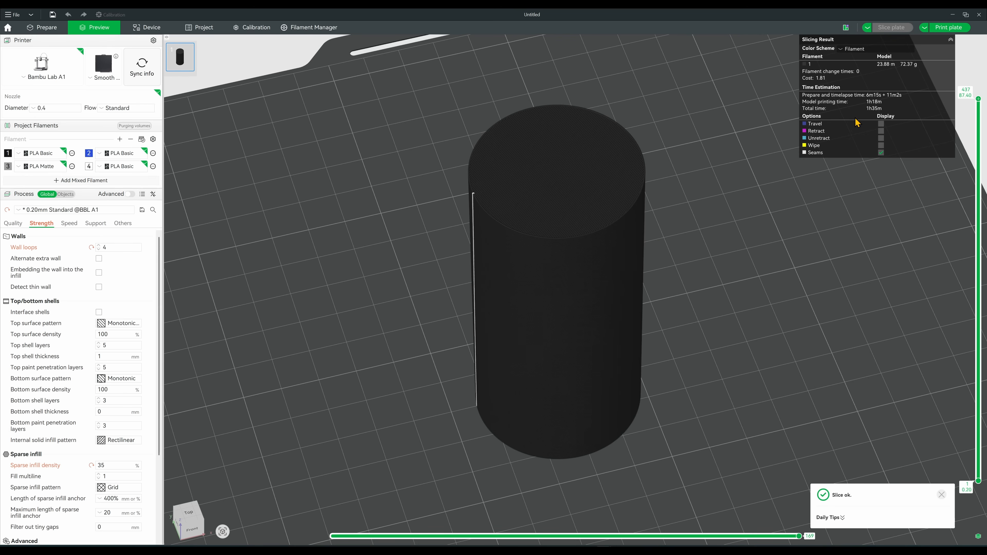
mouse_move(979, 99)
mouse_down()
mouse_move(979, 197)
mouse_move(979, 99)
mouse_up()
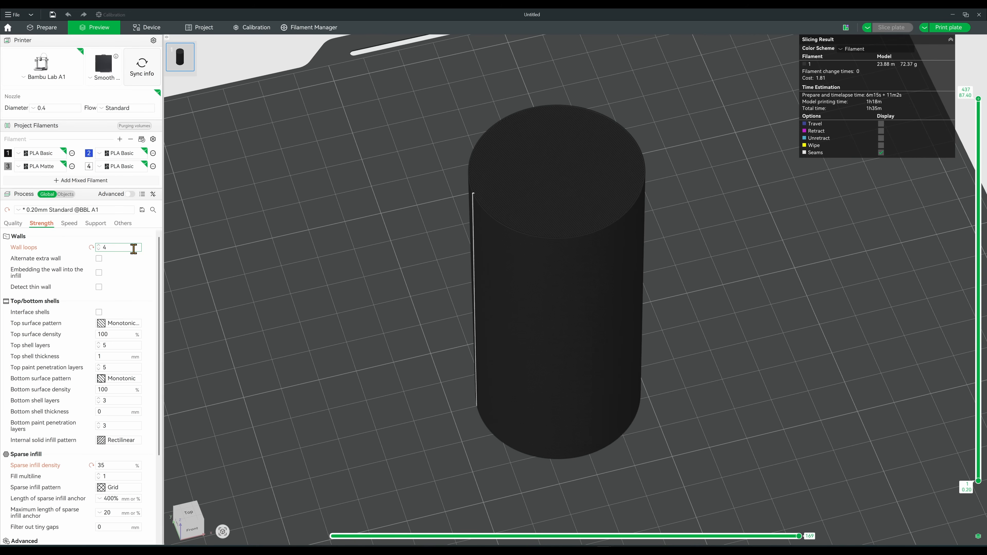
click(59, 33)
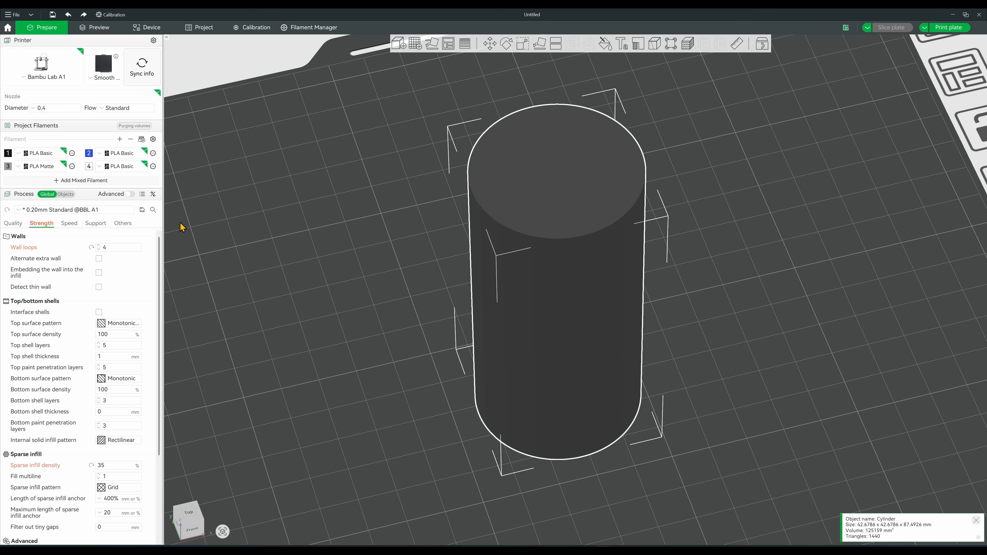
- Reset the global wall loops and sparse infill density to their preset values, keeping the cylinder's enlarged size
key(ctrl+z)
key(ctrl+z)
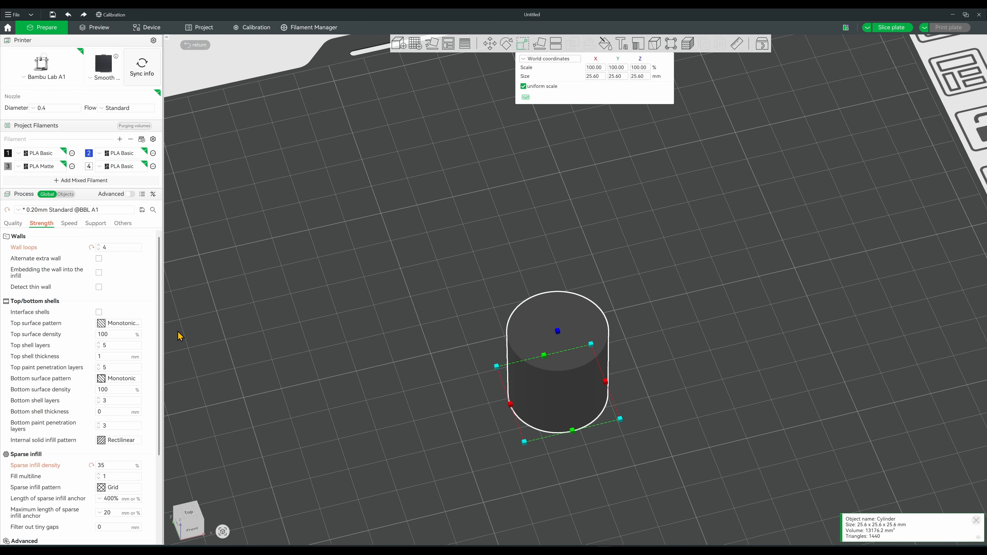
key(ctrl+y)
key(ctrl+y)
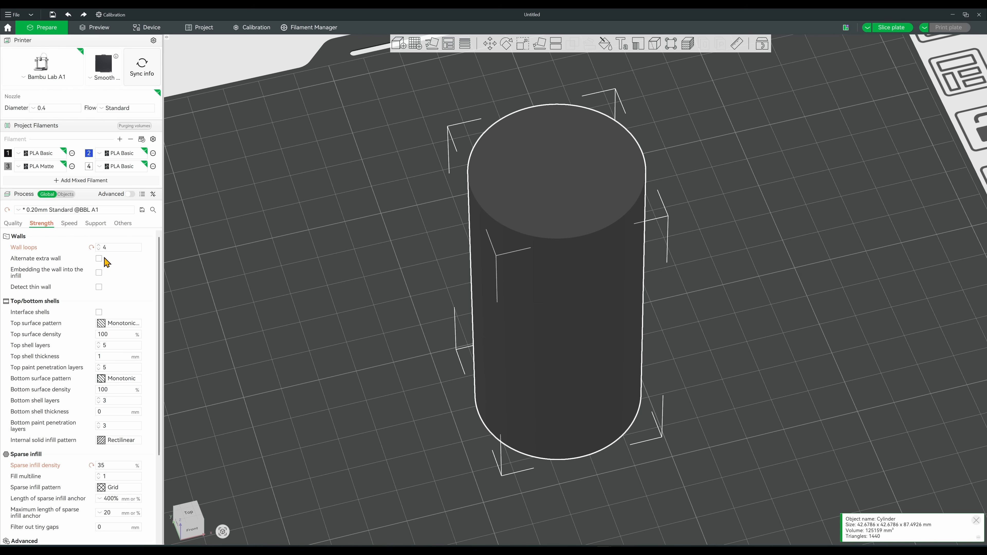
click(91, 248)
click(91, 466)
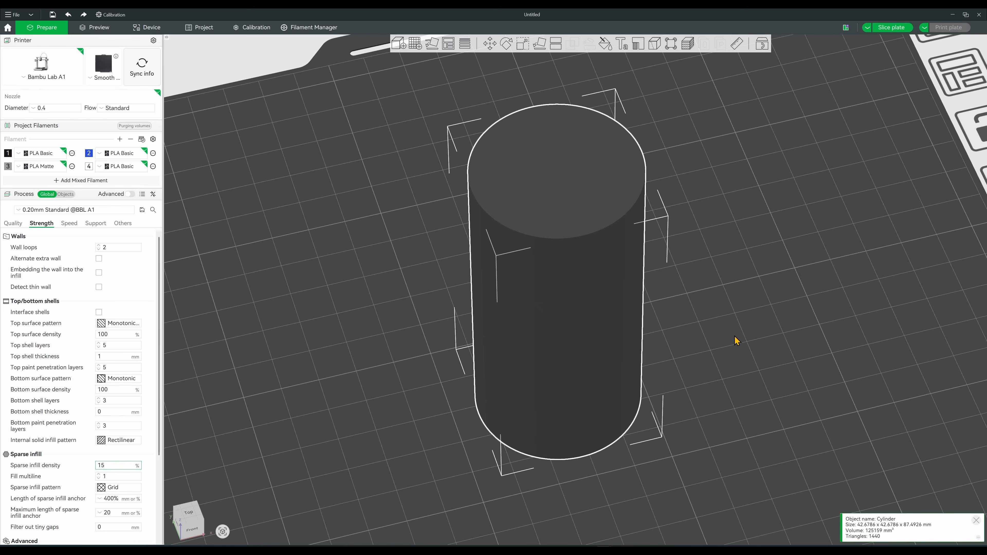
- Add a cube modifier to the cylinder and open the modifier's per-object strength settings
drag(735, 336, 699, 333)
right_click(618, 349)
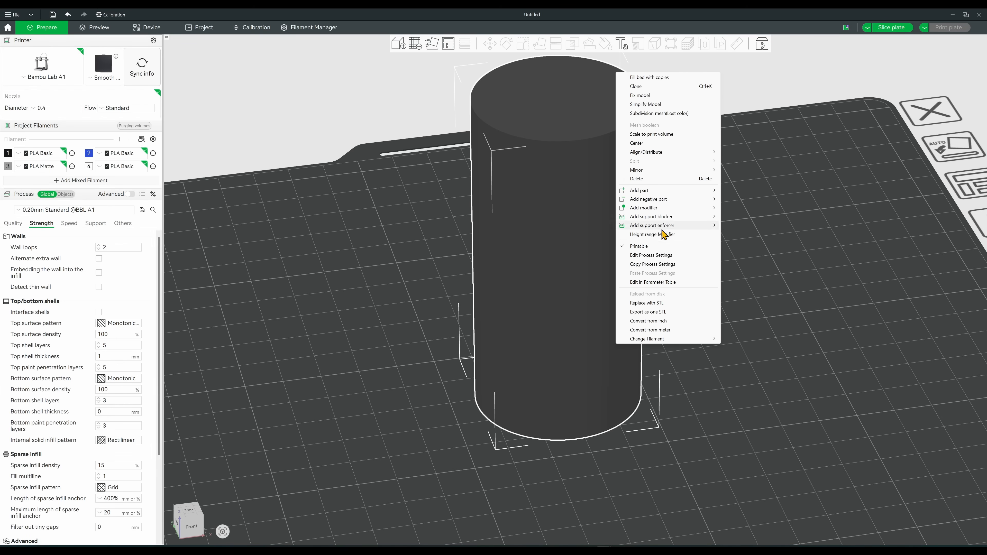
mouse_move(664, 212)
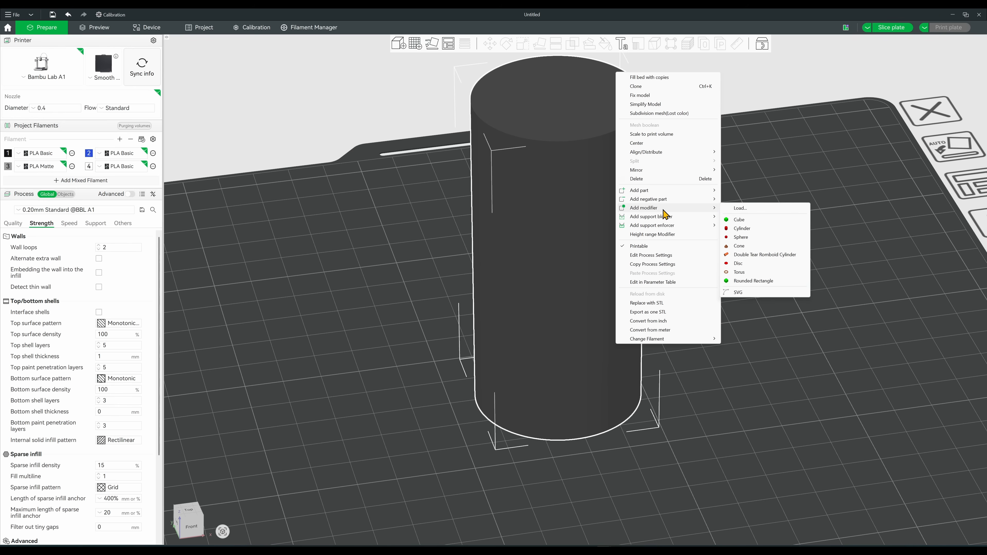
click(754, 223)
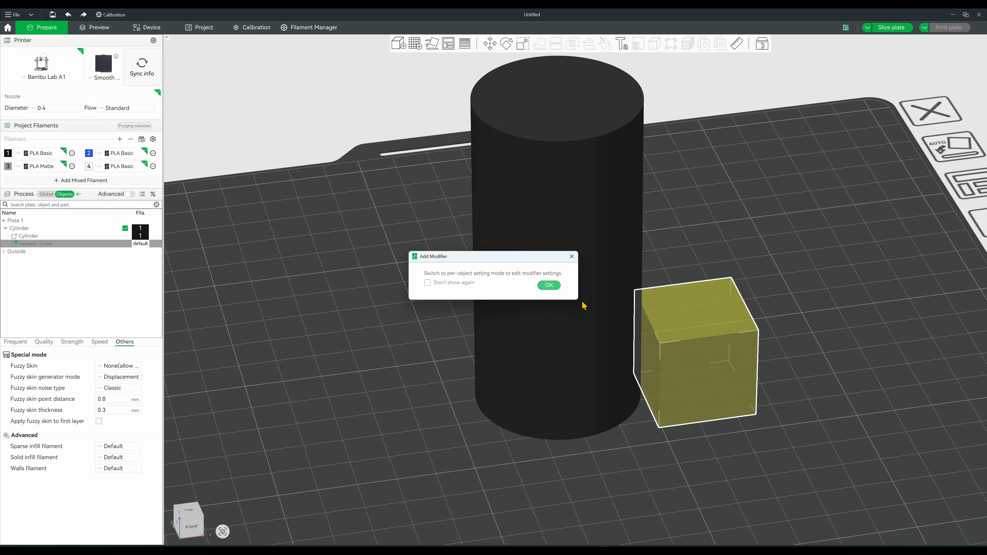
click(549, 286)
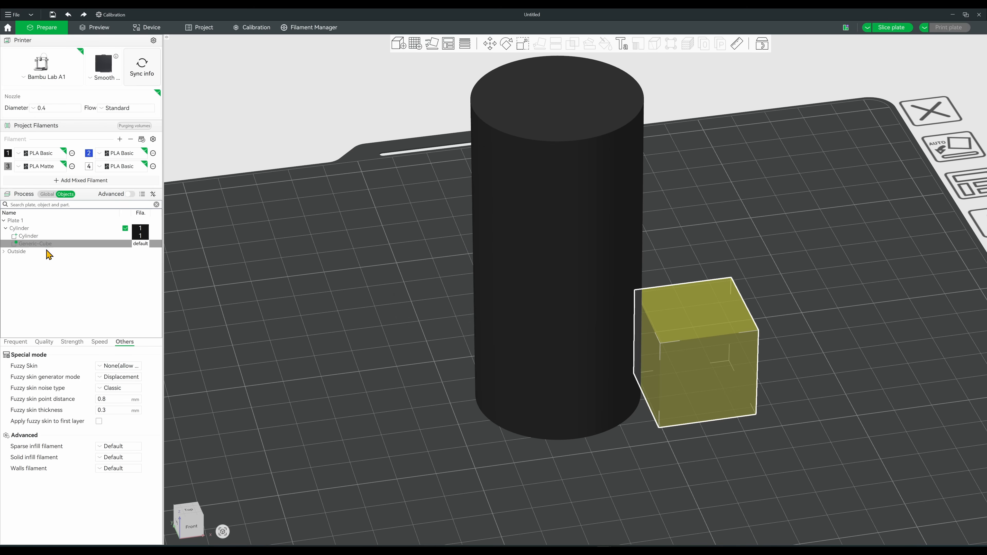
click(18, 342)
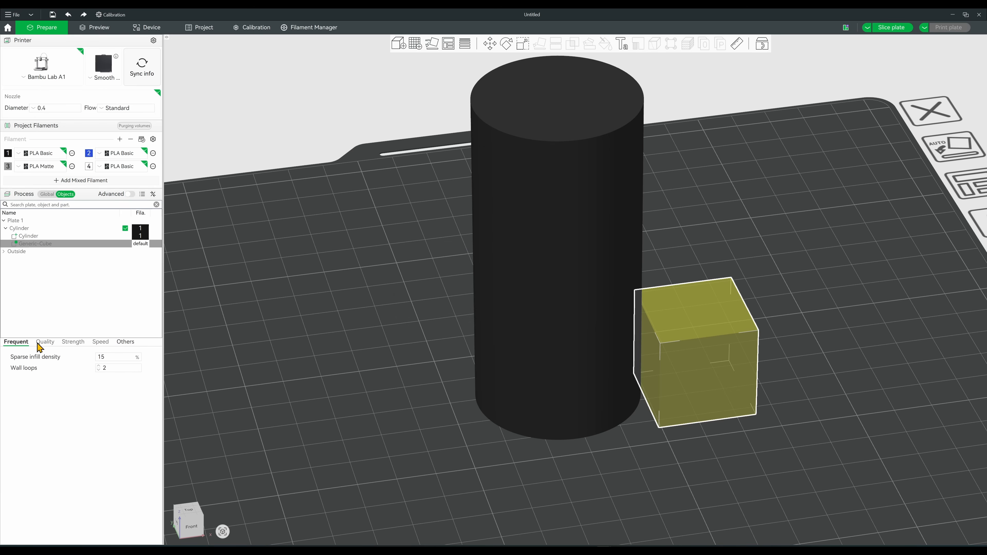
click(45, 343)
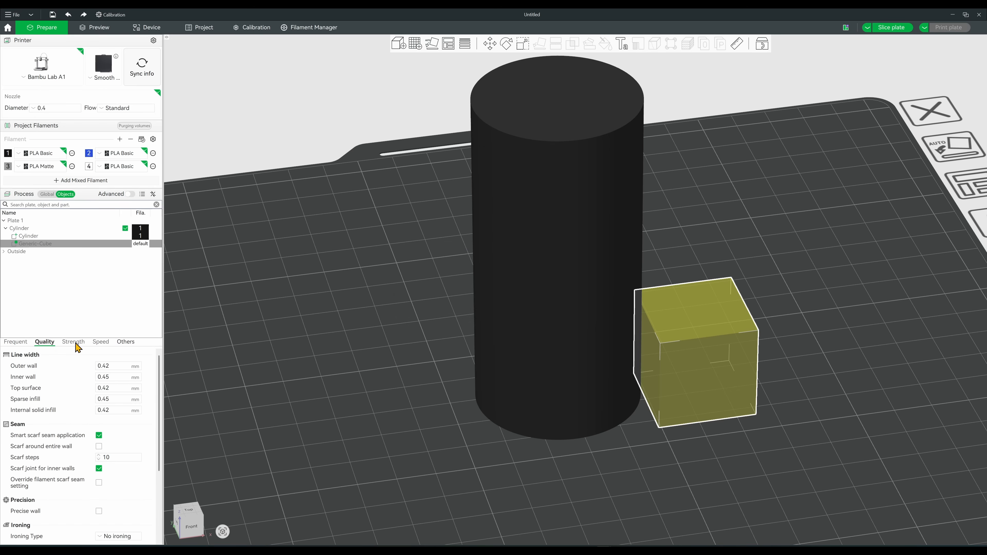
click(74, 343)
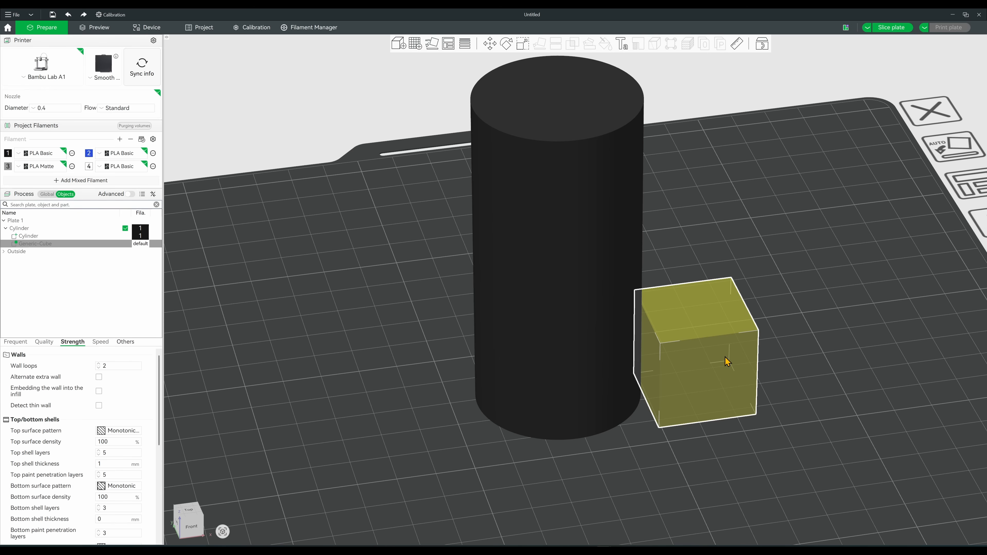
- Move the cube modifier over the cylinder's base and scale it to about 53.3 × 53.3 mm and 35.8 mm high
drag(736, 363, 606, 379)
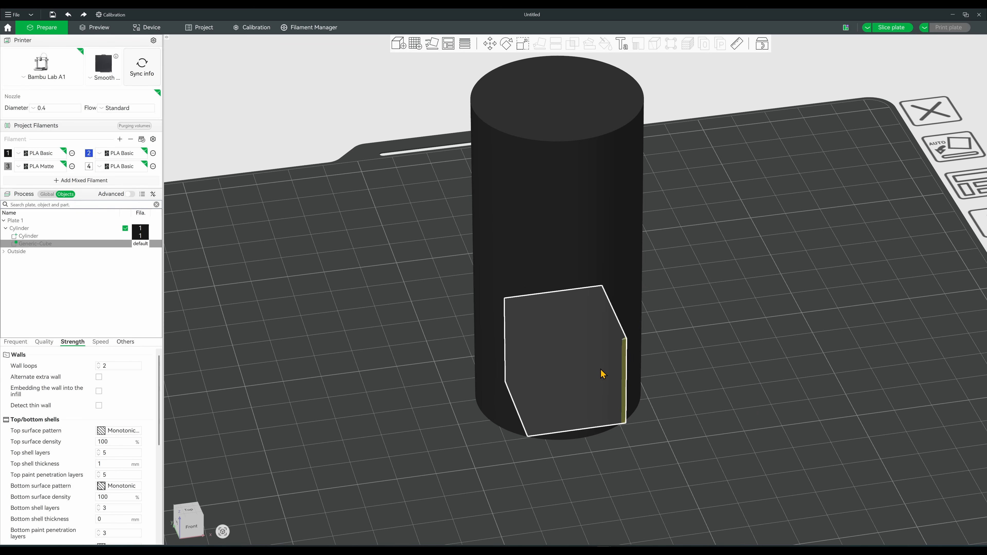
click(188, 512)
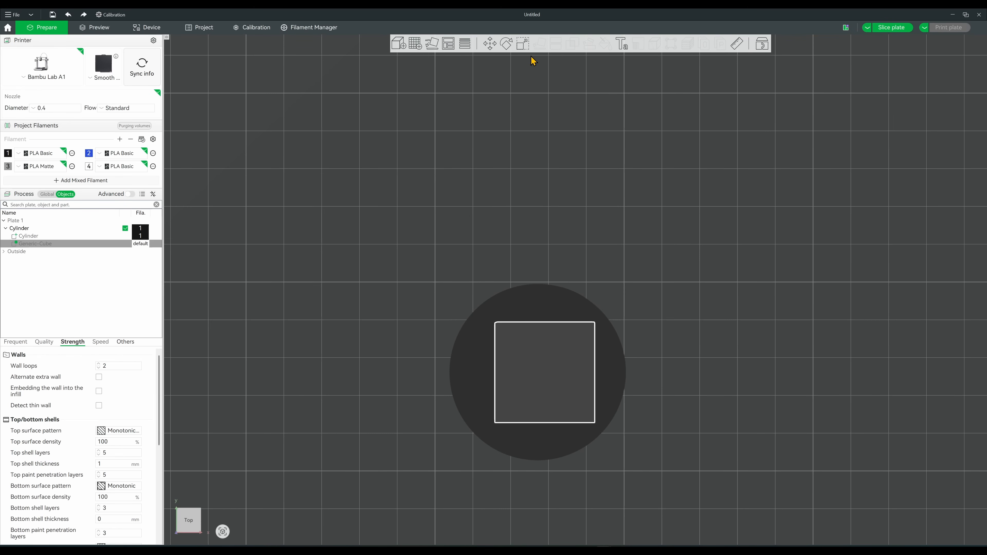
click(524, 48)
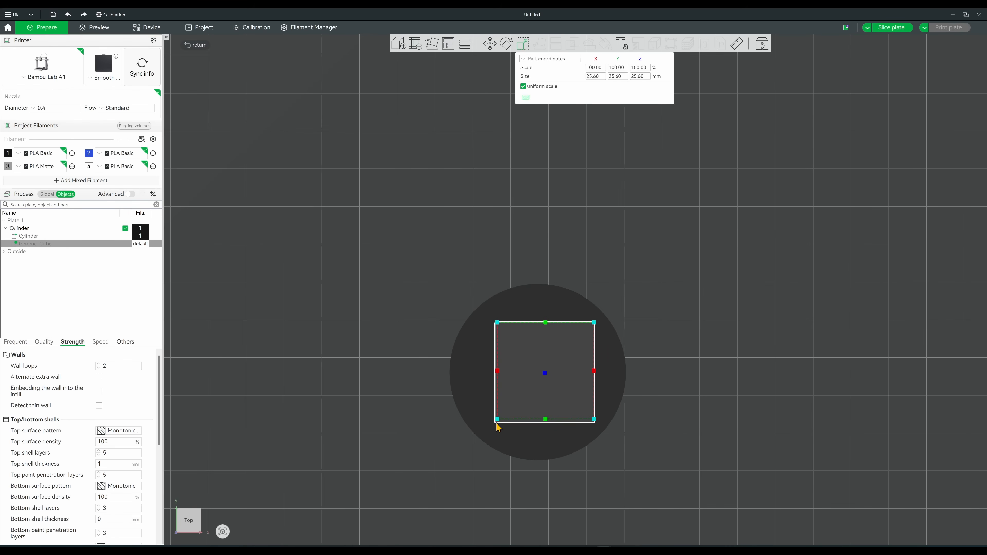
drag(499, 425, 434, 465)
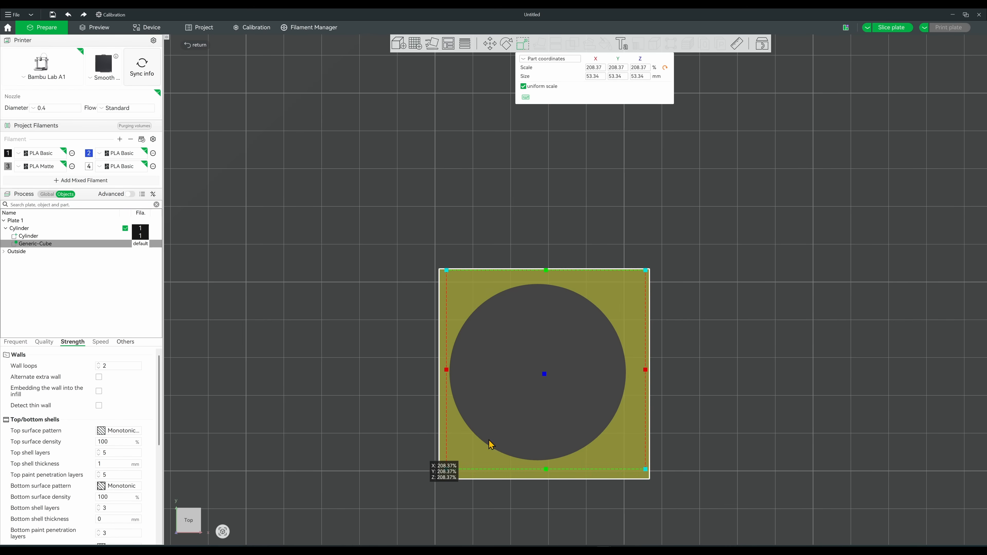
key(3)
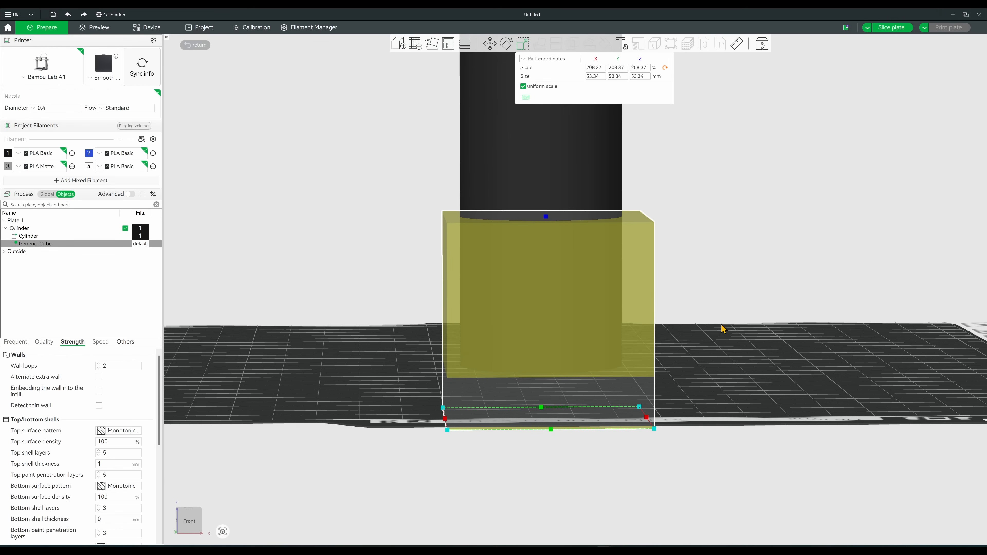
drag(545, 218, 540, 286)
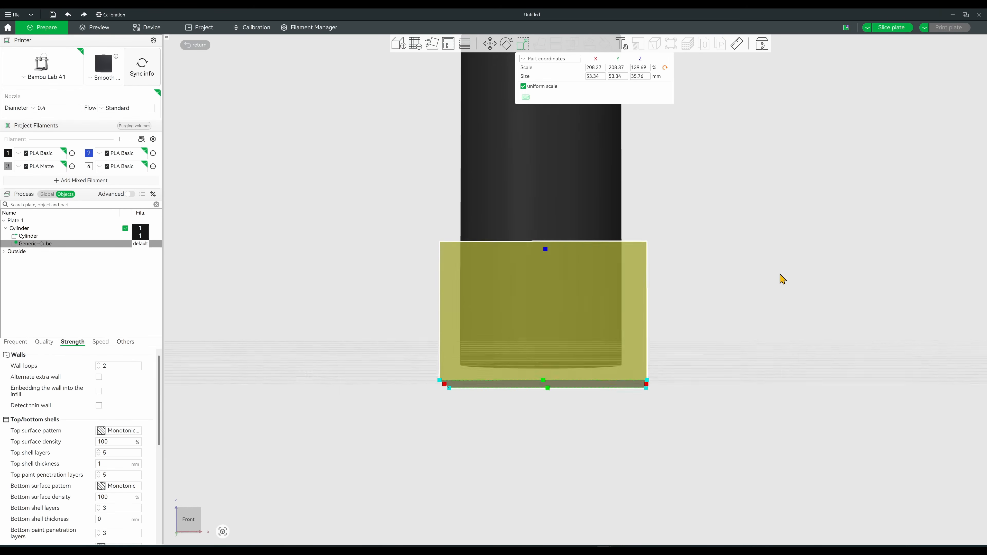
- Set the cube modifier's wall loops to 4 and its sparse infill density to 35%
key(0)
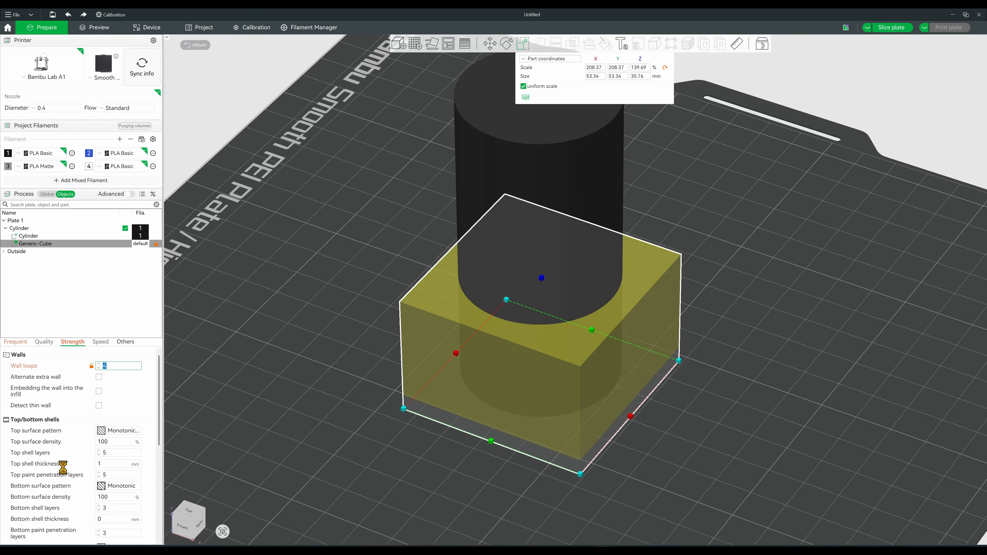
scroll(86, 501, down, 4)
click(101, 450)
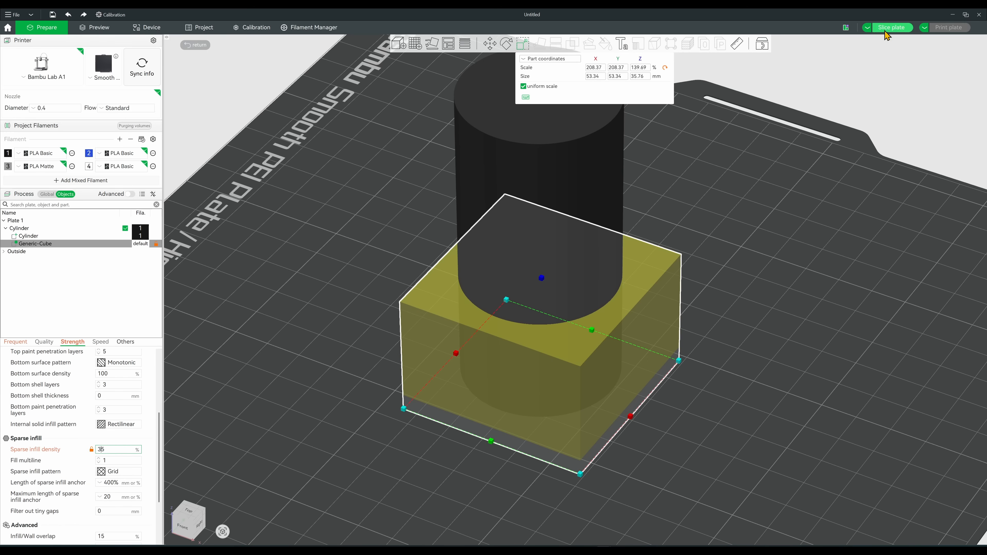
- Slice the plate and compare the walls and infill at layer 129 inside the modifier with layer 246 above it
click(892, 27)
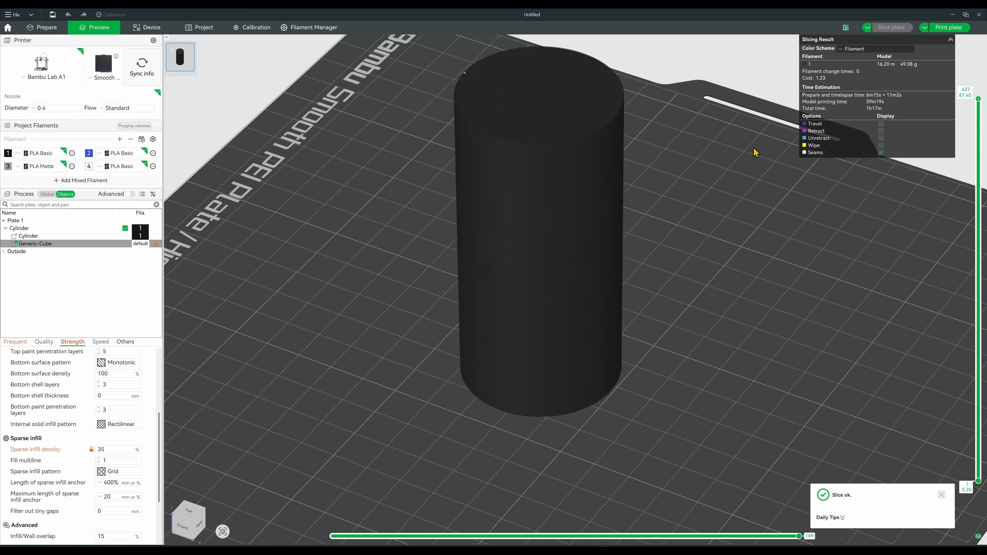
drag(979, 125, 957, 367)
mouse_move(748, 253)
mouse_down()
mouse_move(748, 269)
mouse_move(756, 266)
mouse_up()
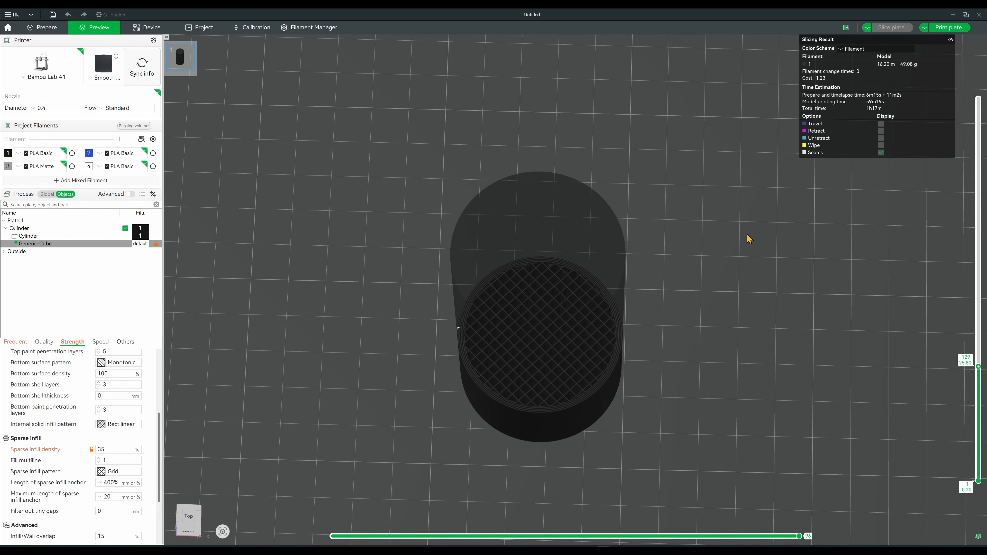
drag(978, 372, 985, 270)
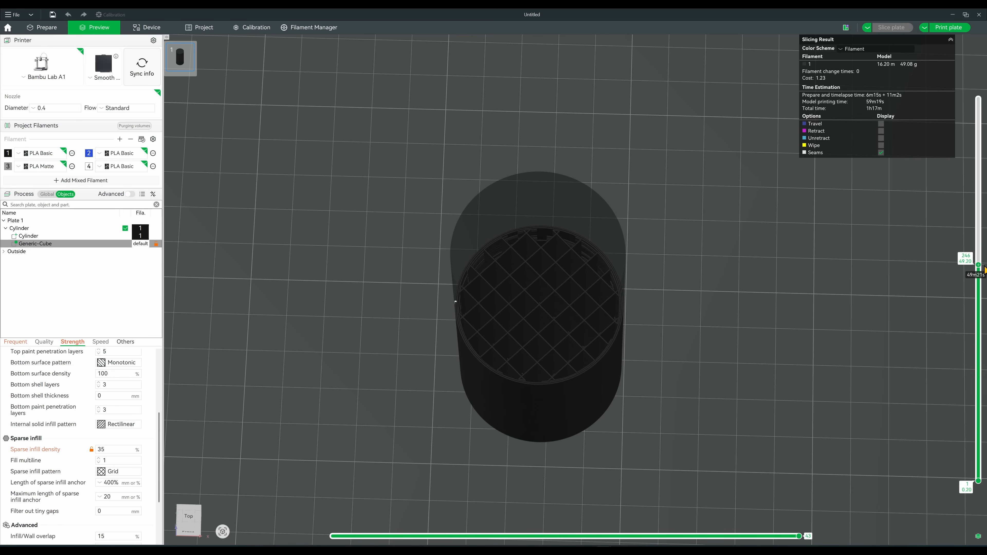
drag(754, 291, 729, 271)
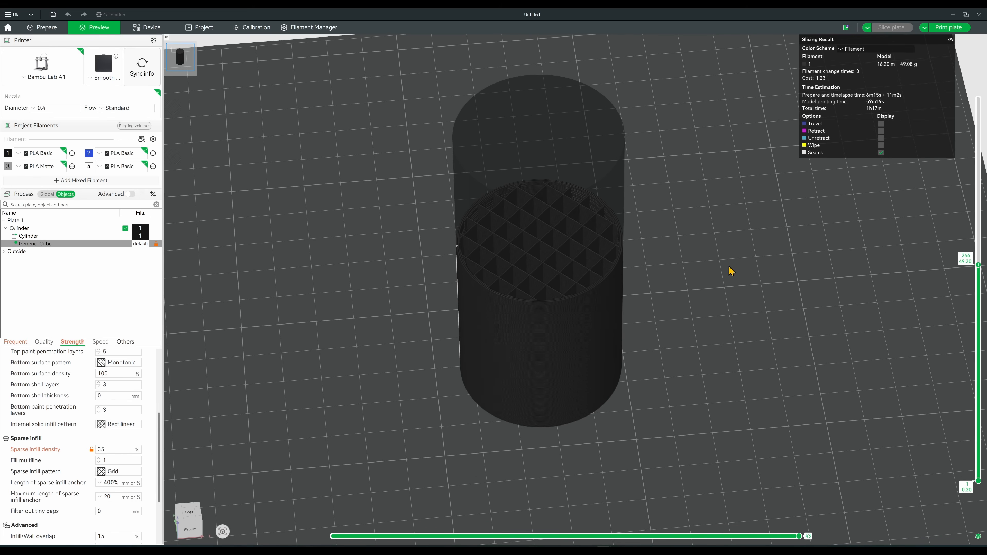
click(43, 28)
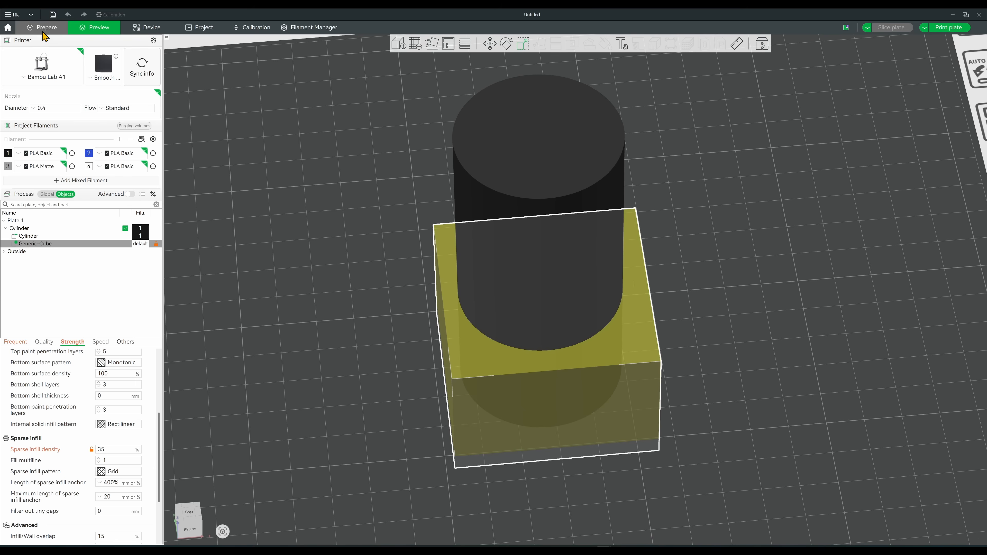
drag(277, 341, 275, 326)
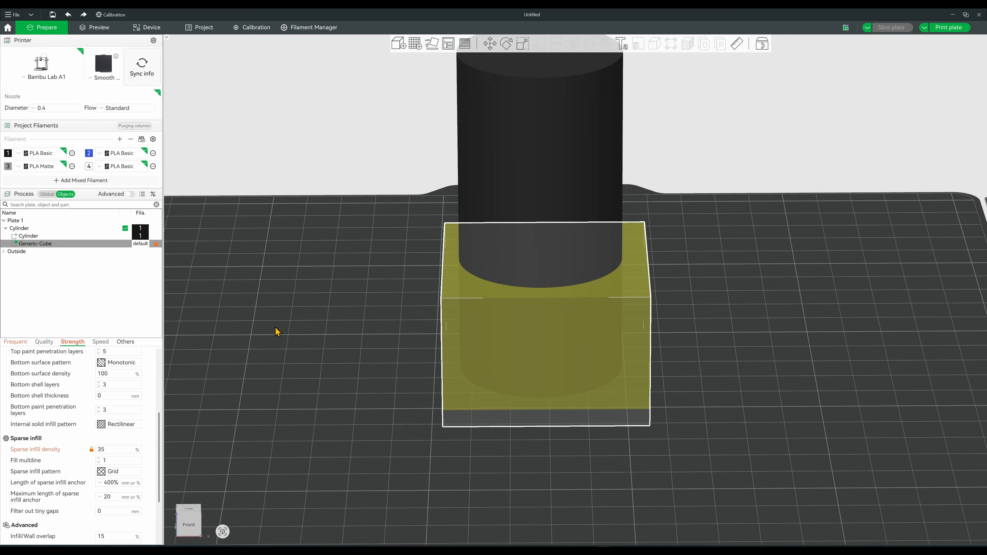
- Add a sphere modifier to the cylinder and switch to its per-object settings
scroll(275, 326, down, 4)
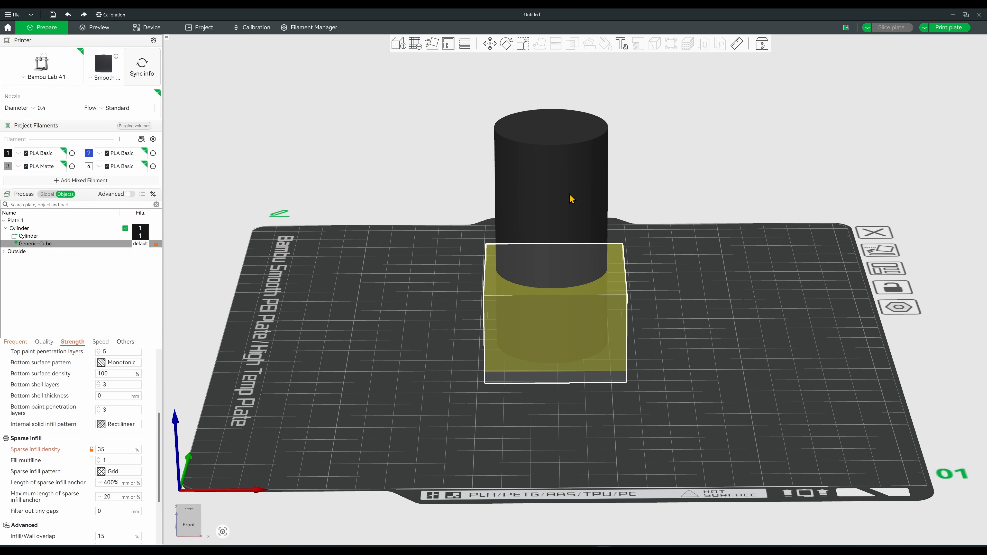
right_click(558, 215)
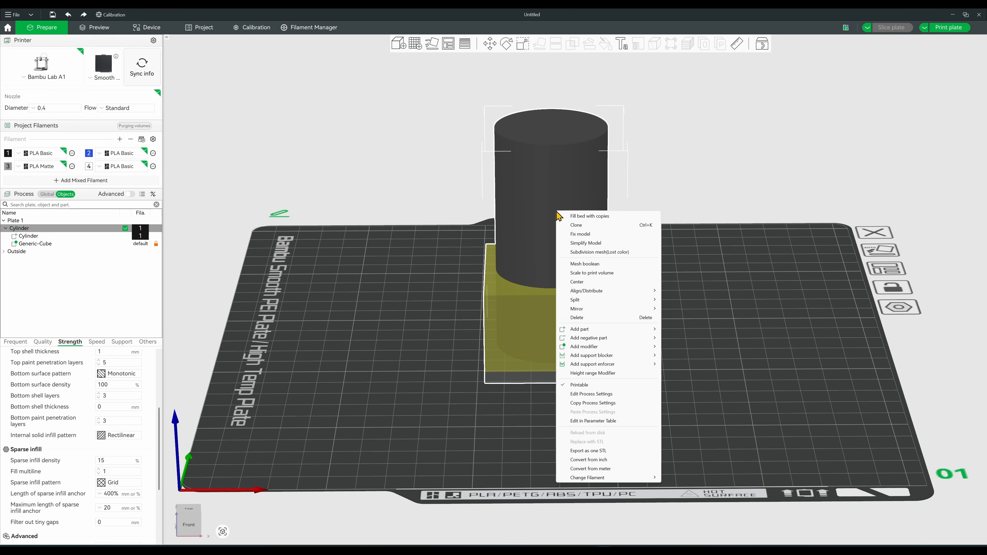
mouse_move(608, 349)
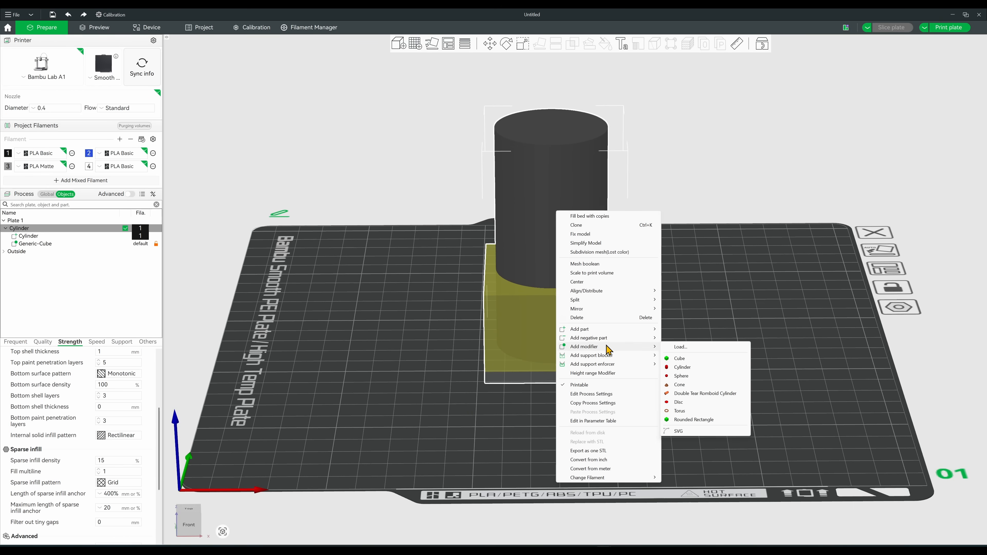
click(685, 376)
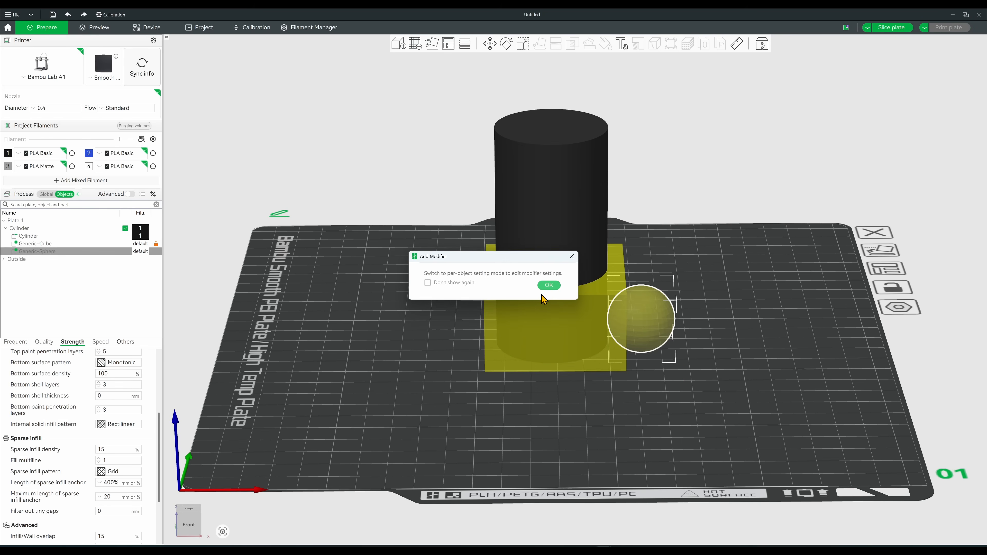
click(549, 286)
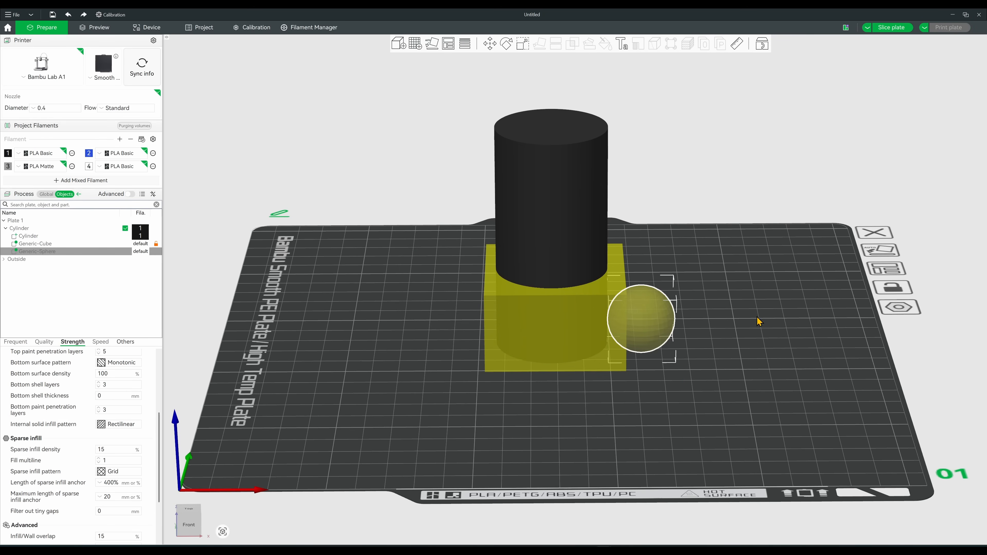
- Move the sphere modifier onto the cylinder's axis near its upper end, at about X 128.2, Y 128.3, Z 82.4 mm
drag(760, 322, 735, 335)
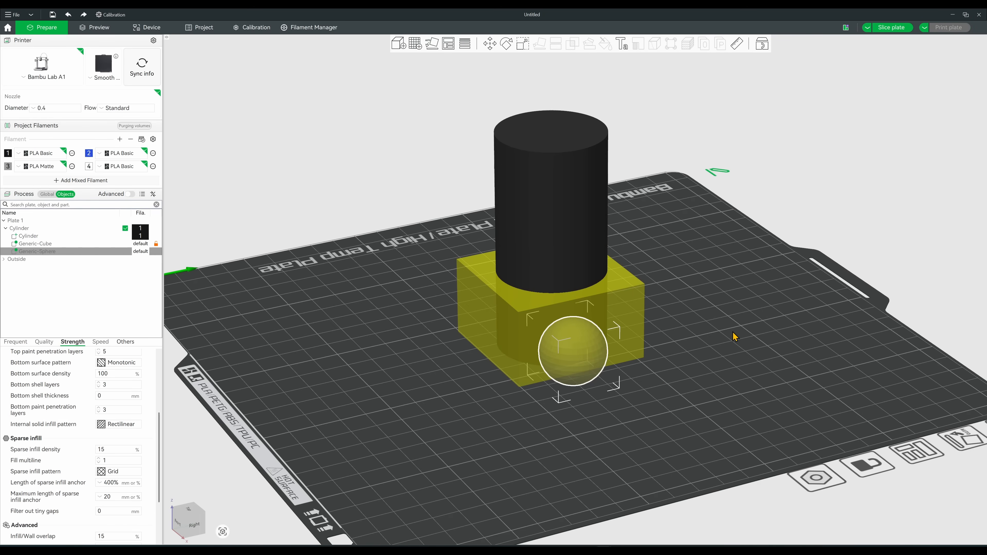
click(490, 45)
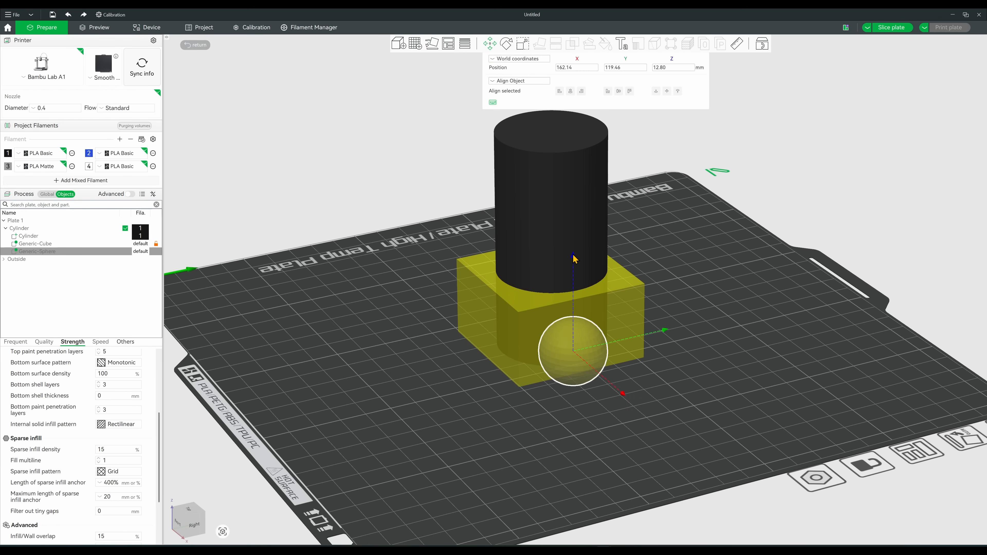
drag(572, 256, 571, 84)
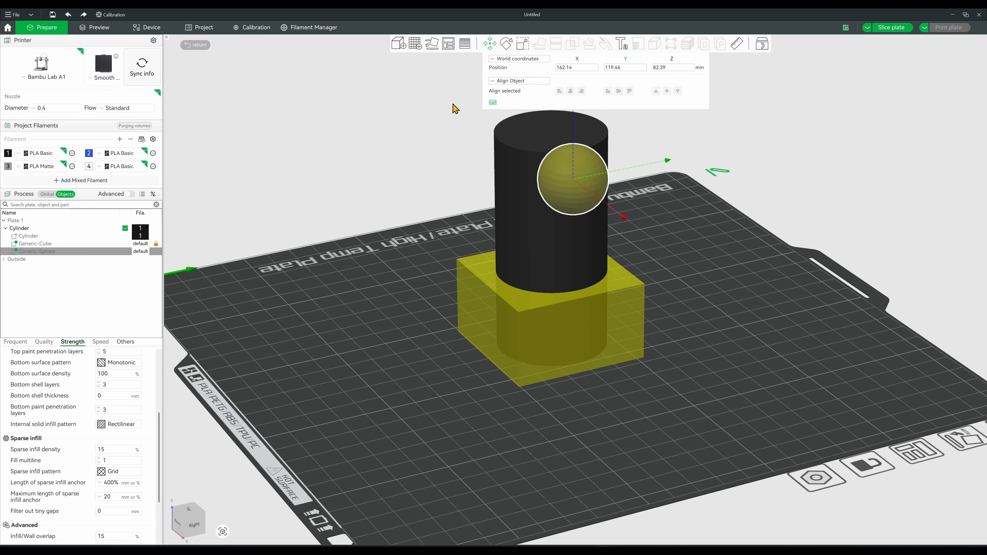
click(186, 512)
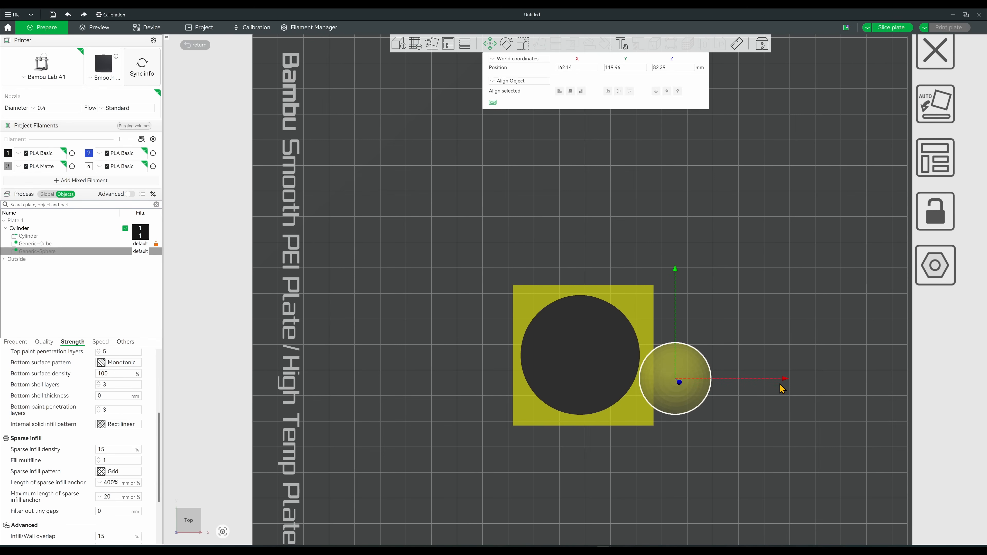
drag(784, 382, 690, 383)
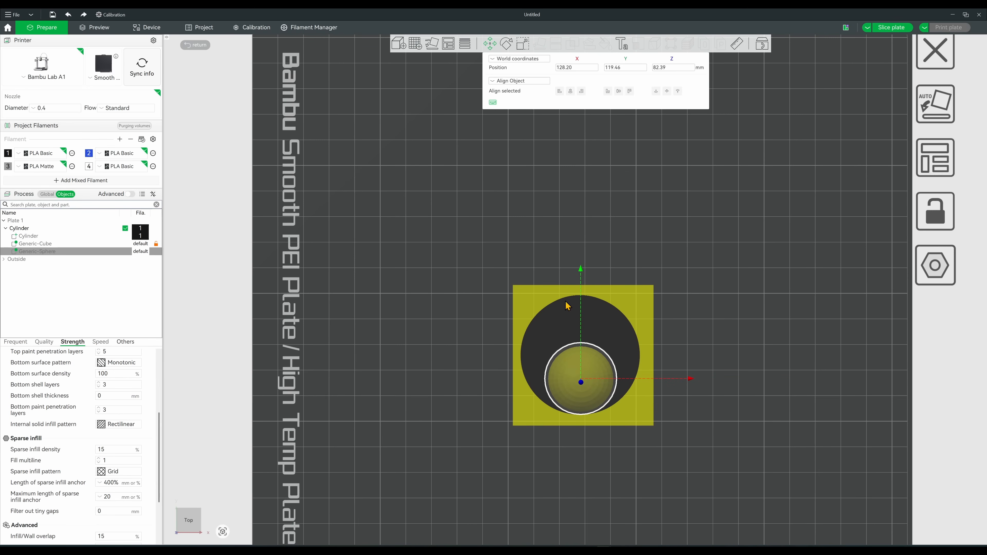
drag(581, 273, 582, 251)
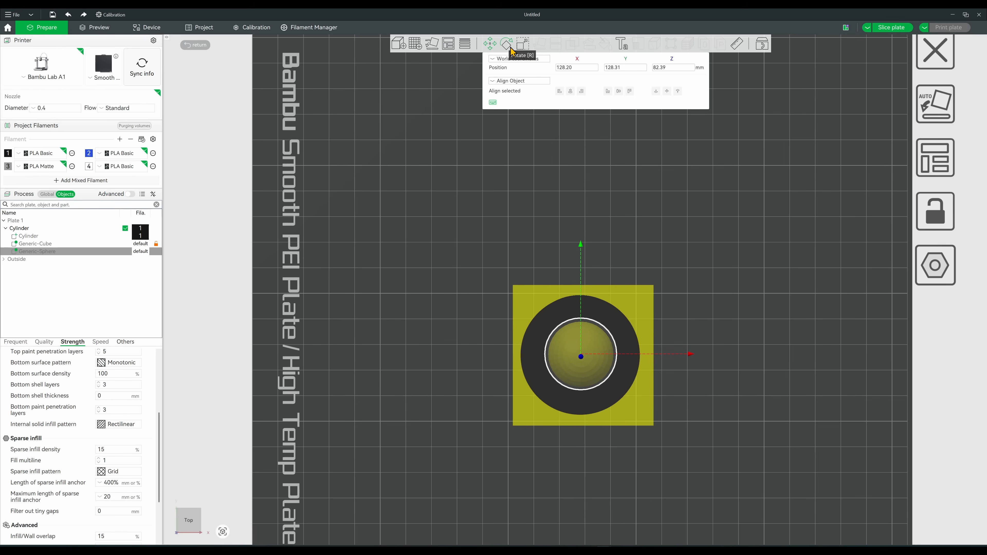
- Scale the sphere modifier uniformly to about 44.8 mm and assign filament 4 to it
click(521, 45)
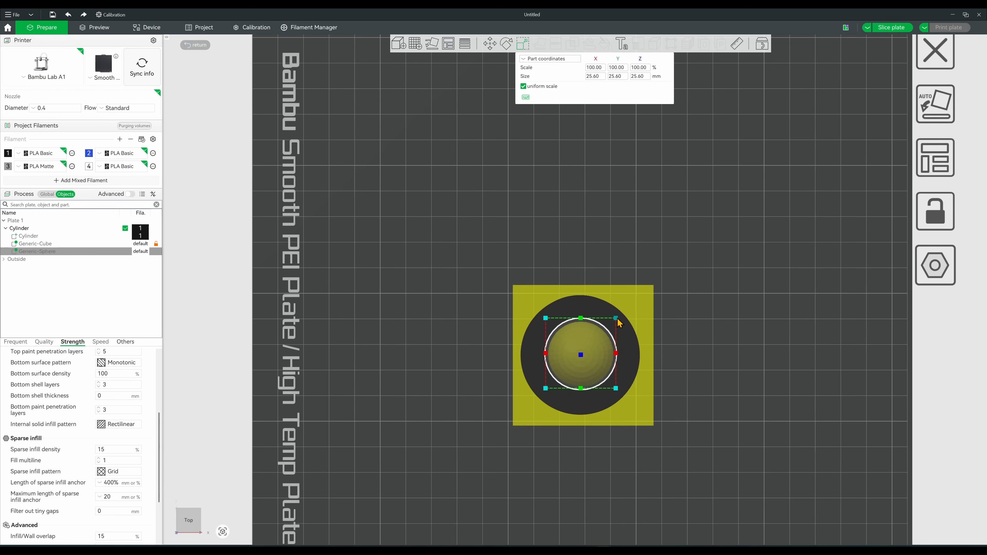
drag(617, 319, 642, 292)
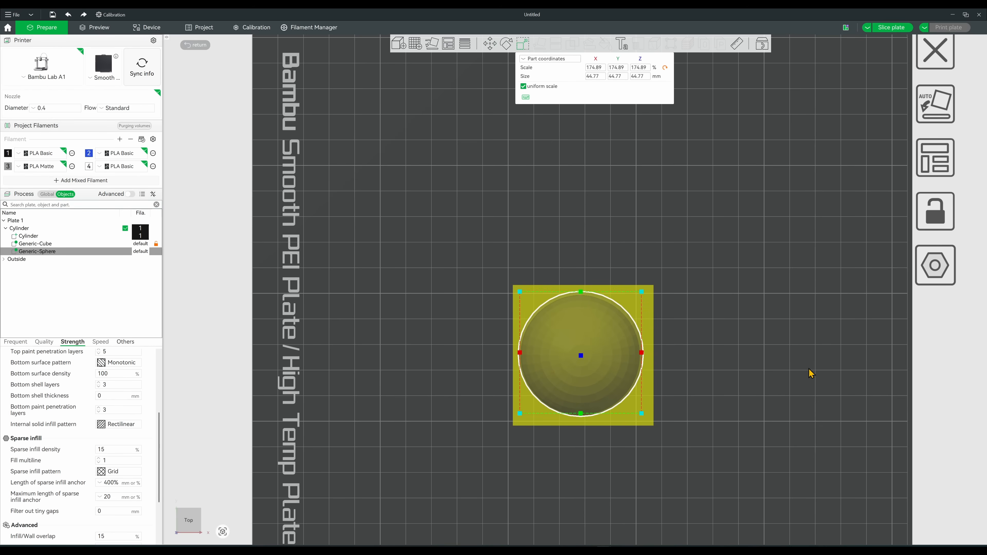
drag(809, 369, 215, 207)
key(4)
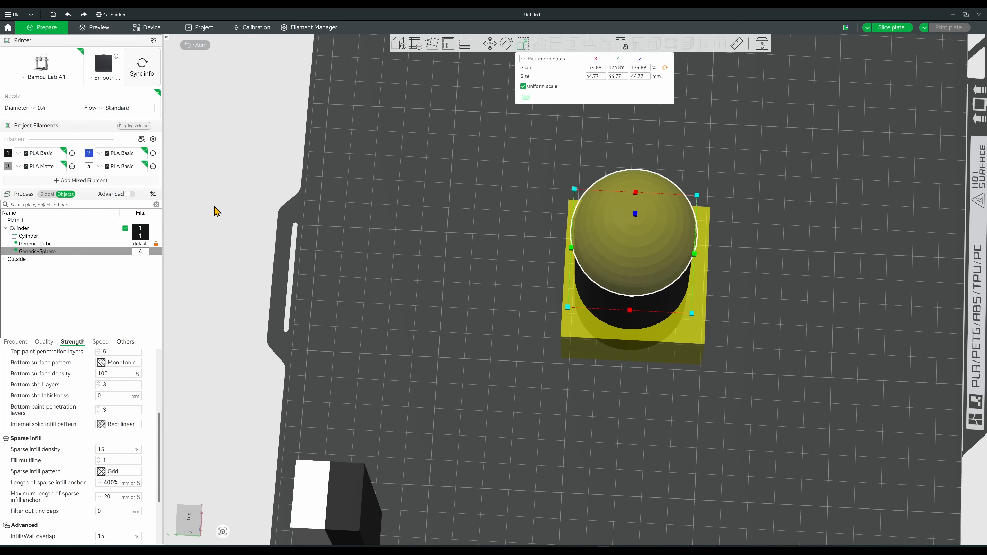
- Slice the plate and examine the sphere modifier's filament 4 region in the preview at layer 437
drag(358, 322, 400, 306)
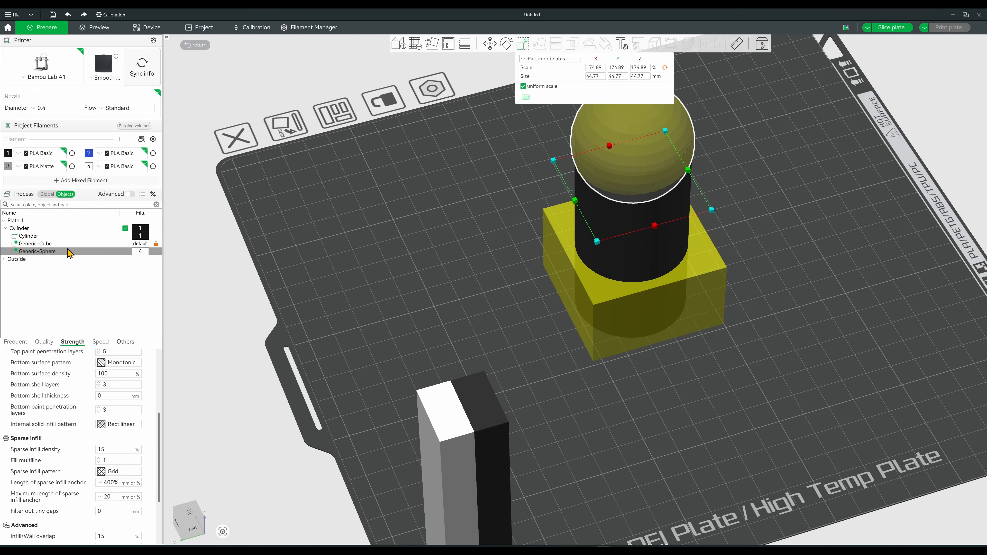
click(879, 28)
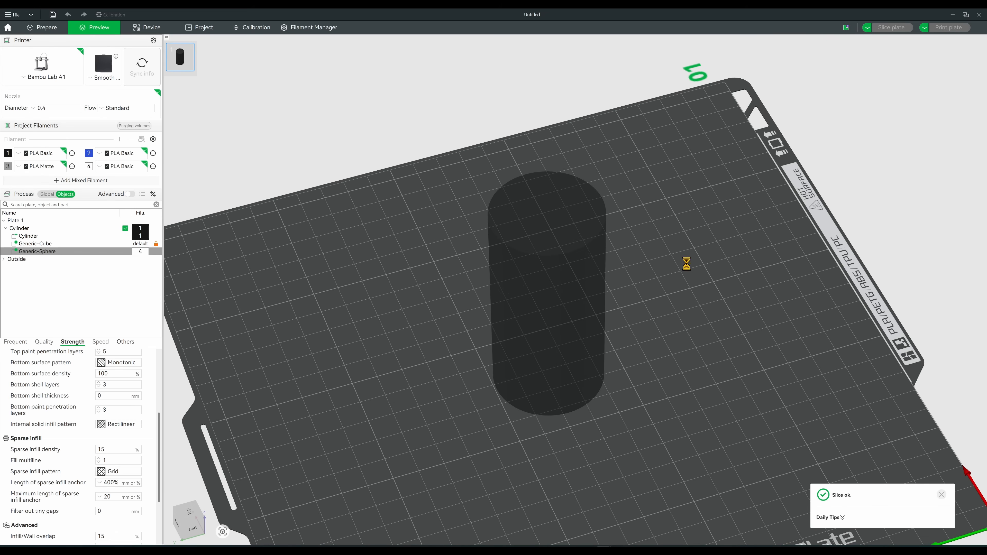
drag(978, 267, 978, 97)
drag(699, 329, 591, 311)
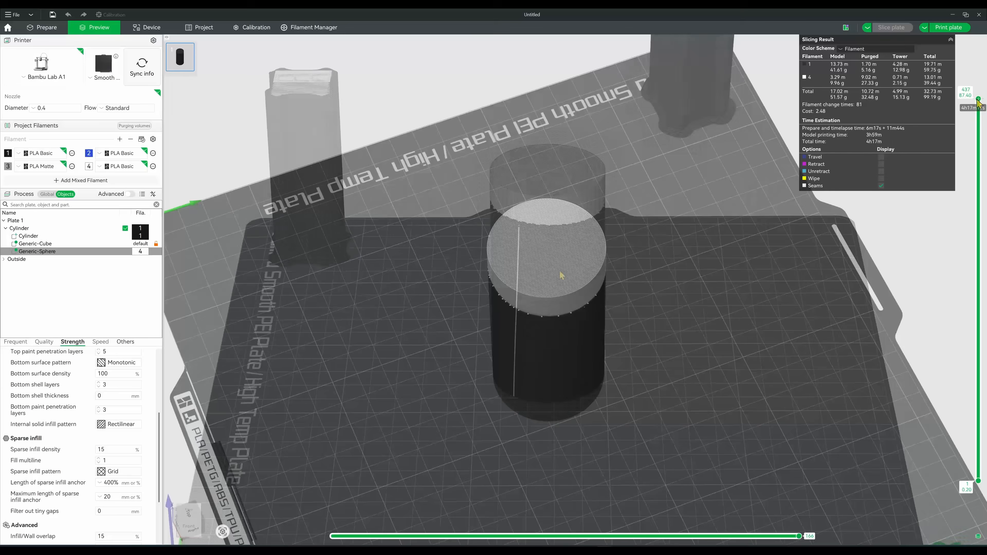
drag(560, 276, 563, 249)
- Return to model preparation and add a second cube modifier to the cylinder
click(34, 30)
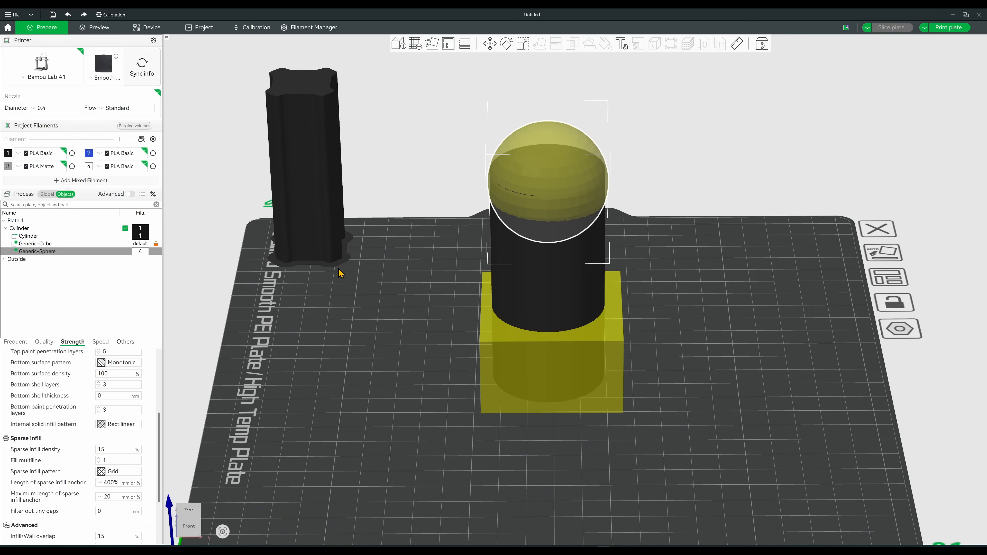
right_click(529, 297)
mouse_move(606, 147)
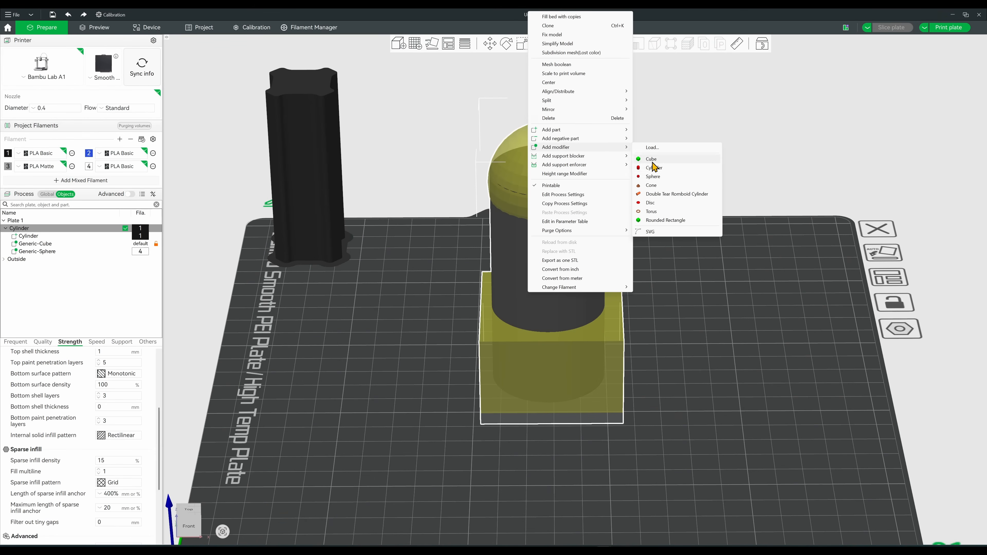
click(678, 160)
click(546, 284)
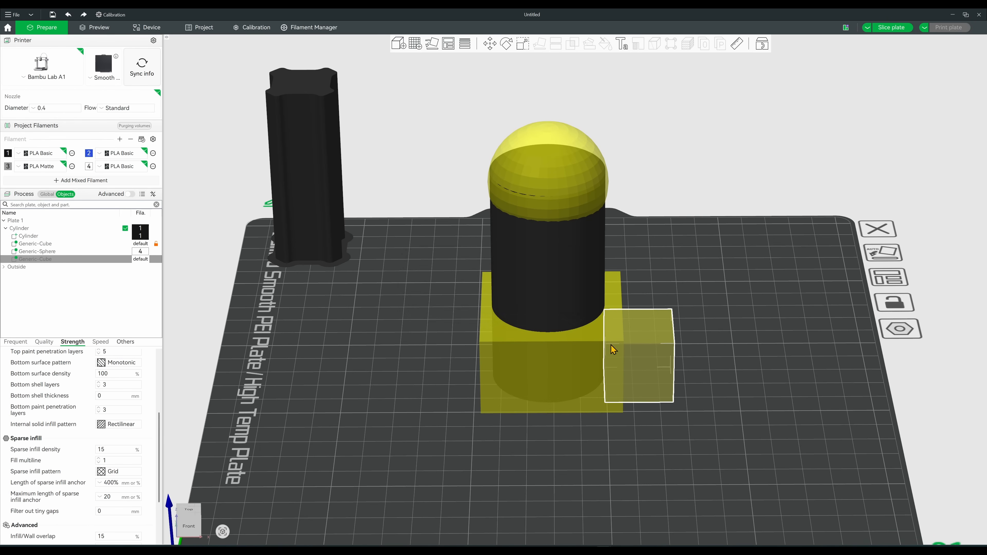
- Move the second cube modifier over the cylinder and scale it to about 123.4 mm long and 11.3 mm wide
drag(713, 302, 751, 242)
click(189, 514)
drag(657, 314, 501, 277)
click(523, 43)
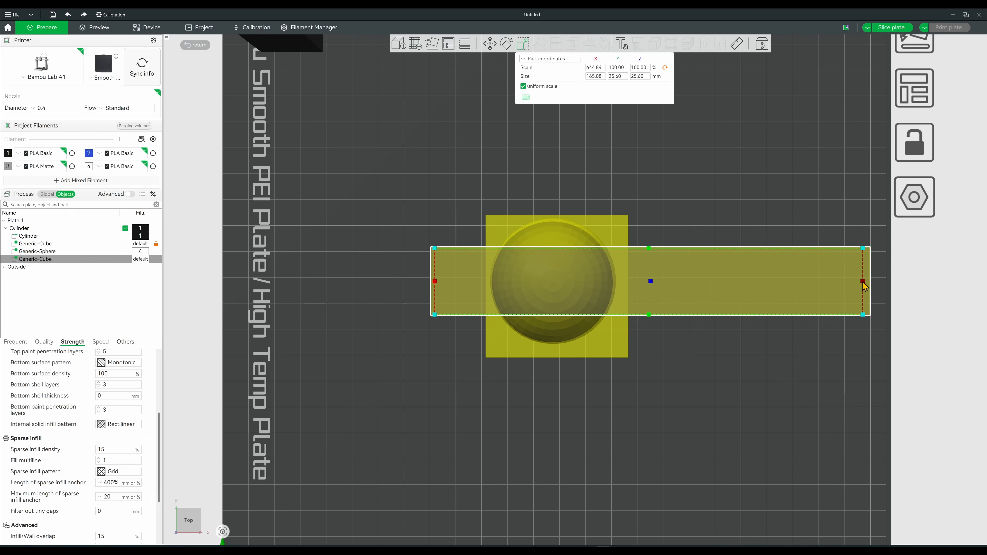
drag(863, 283, 809, 282)
drag(652, 251, 650, 267)
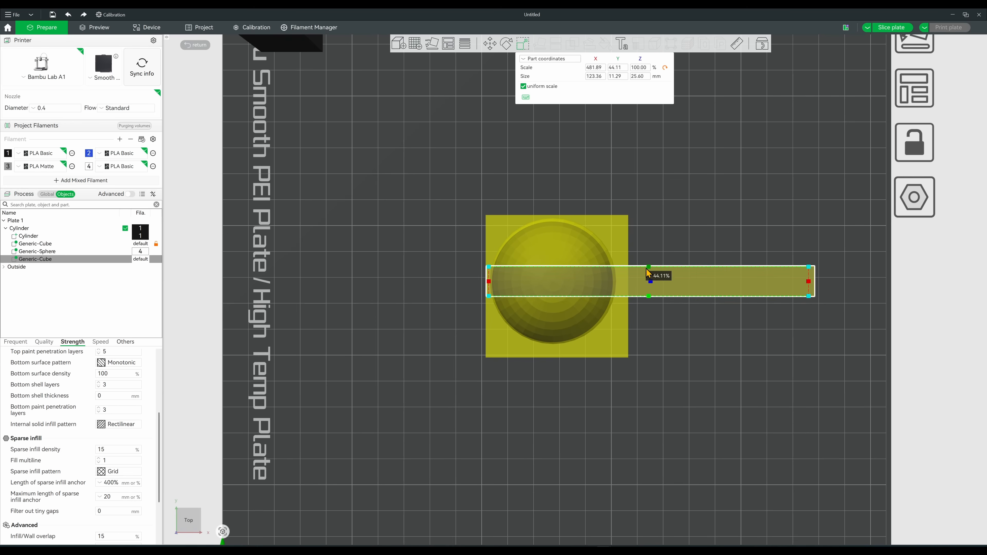
- Centre the bar-shaped cube modifier across the cylinder and flatten it to about 3.1 mm high
key(m)
drag(754, 285, 656, 284)
drag(694, 368, 546, 62)
drag(300, 230, 427, 135)
click(521, 44)
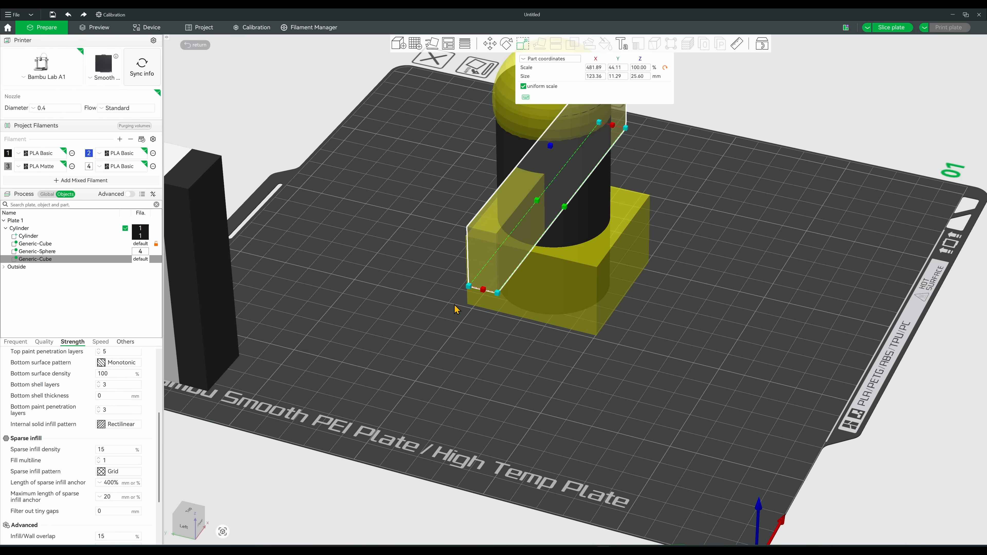
drag(552, 145, 540, 219)
drag(686, 191, 658, 180)
- Assign filament 2 to the bar-shaped cube modifier
click(90, 154)
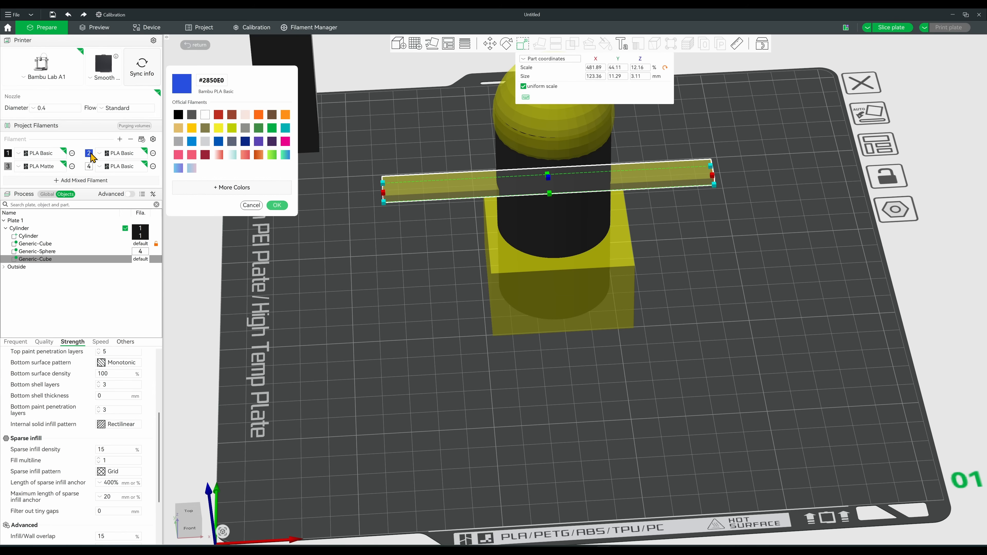
click(278, 205)
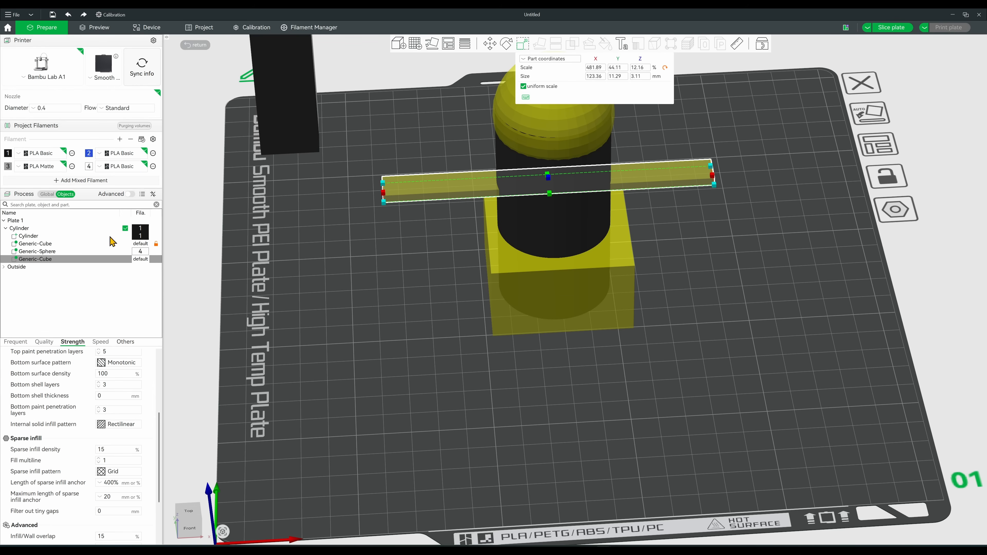
key(Escape)
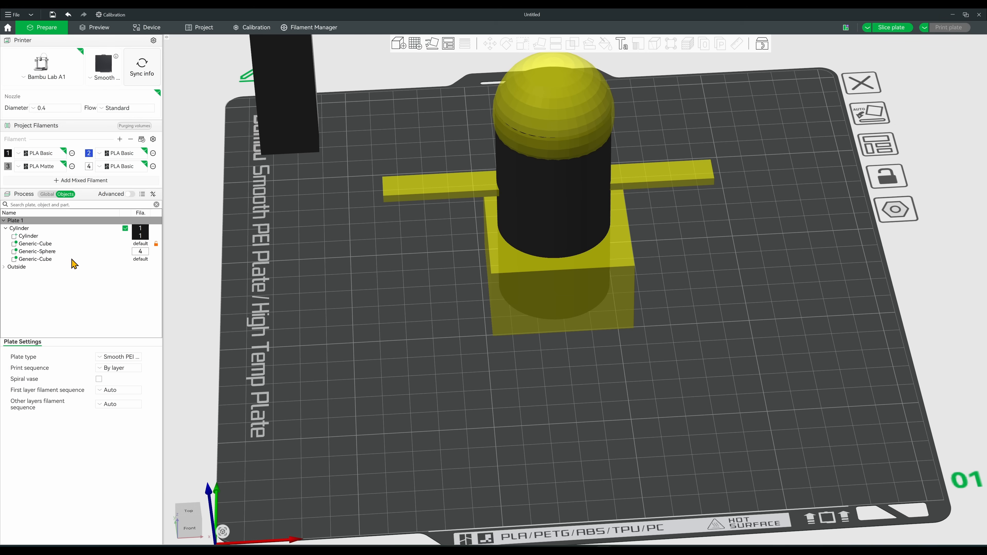
click(59, 259)
key(ctrl+z)
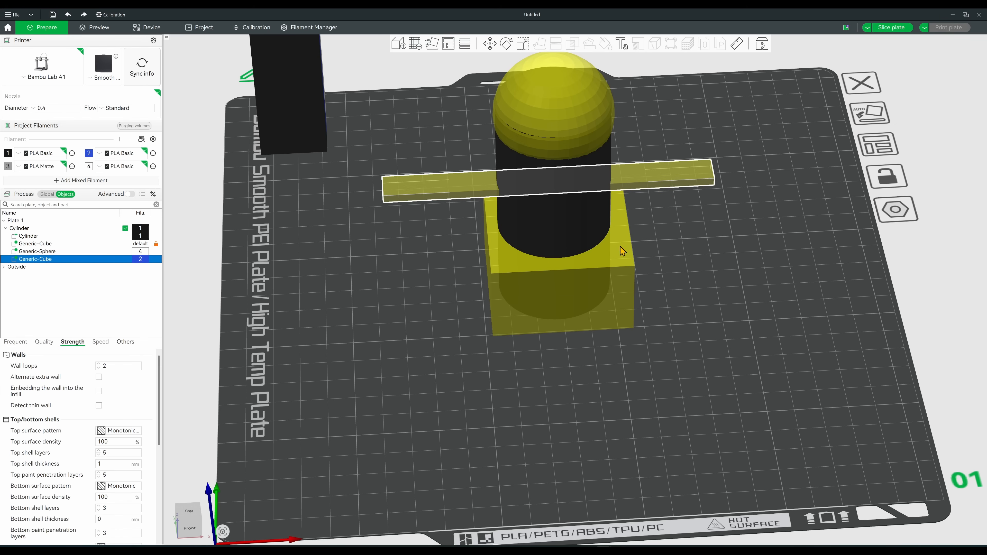
- Slice the plate and examine where the bar modifier colours the cylinder with filament 2
drag(622, 251, 666, 230)
click(906, 31)
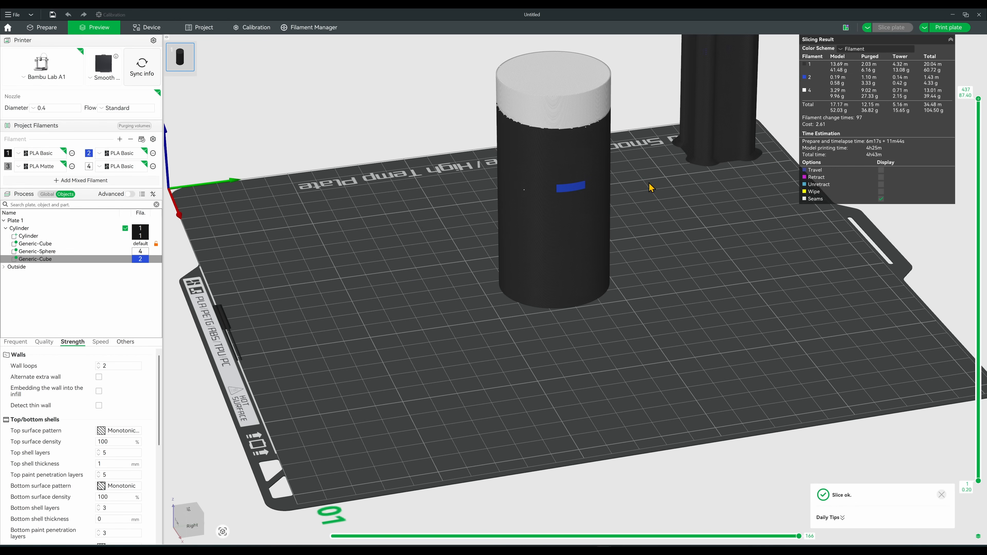
mouse_move(979, 99)
mouse_down()
mouse_move(984, 267)
mouse_move(979, 100)
mouse_up()
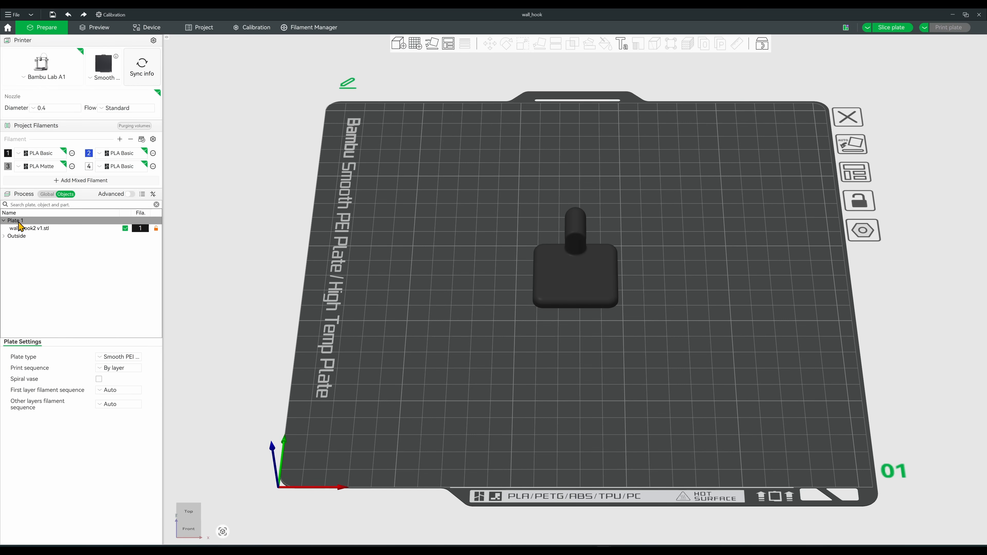
- Add a cylinder modifier to the wall hook
click(23, 229)
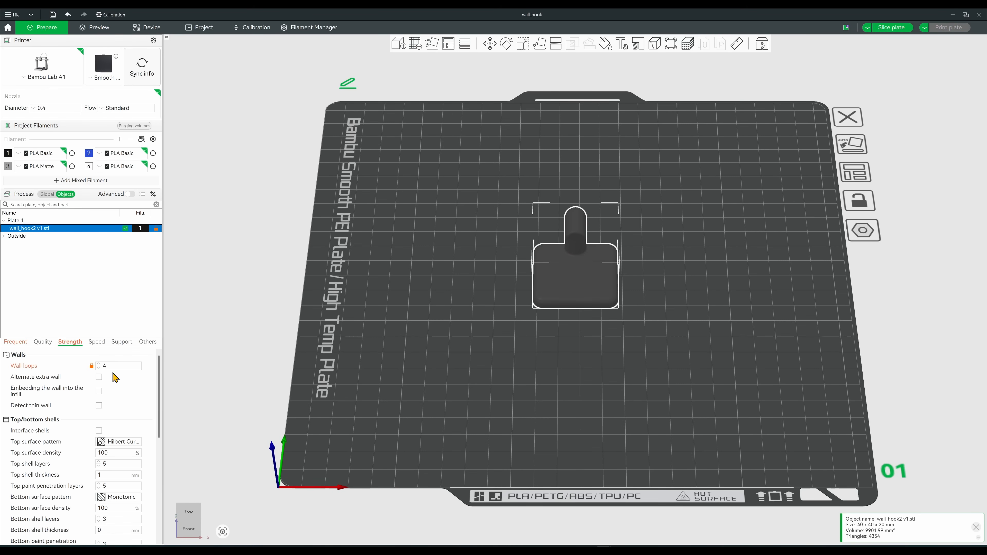
drag(672, 368, 562, 376)
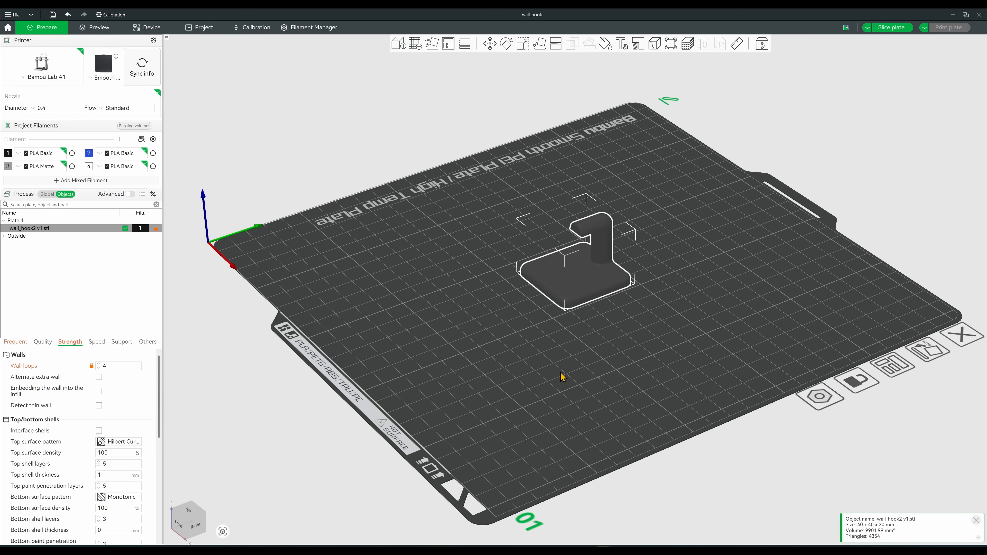
scroll(46, 387, down, 3)
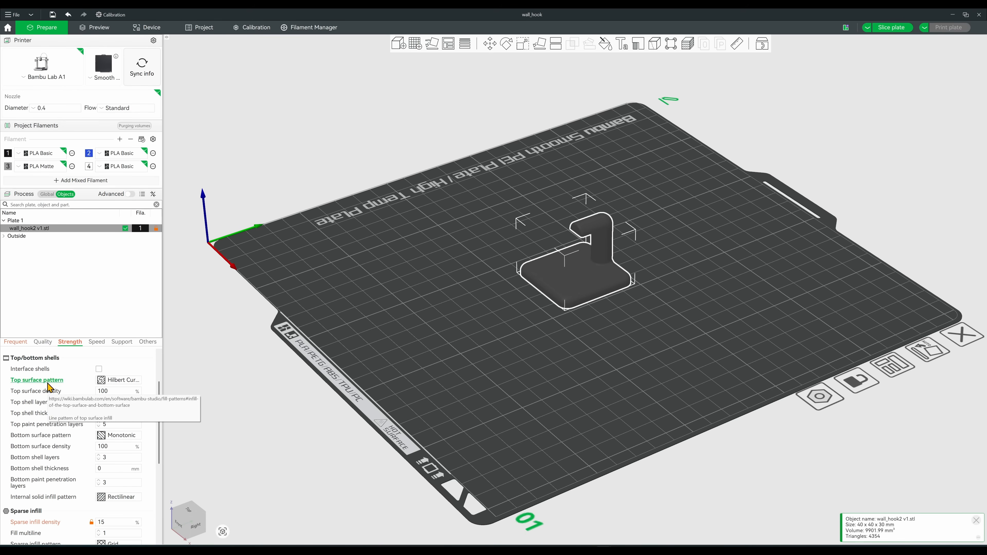
mouse_move(709, 255)
mouse_down()
mouse_move(694, 270)
mouse_move(700, 263)
mouse_up()
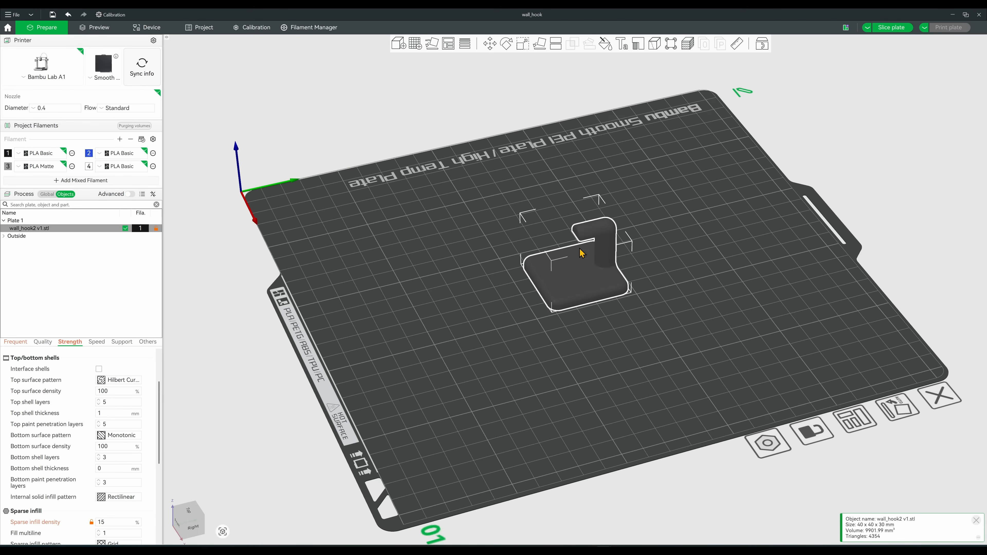
right_click(597, 273)
mouse_move(679, 406)
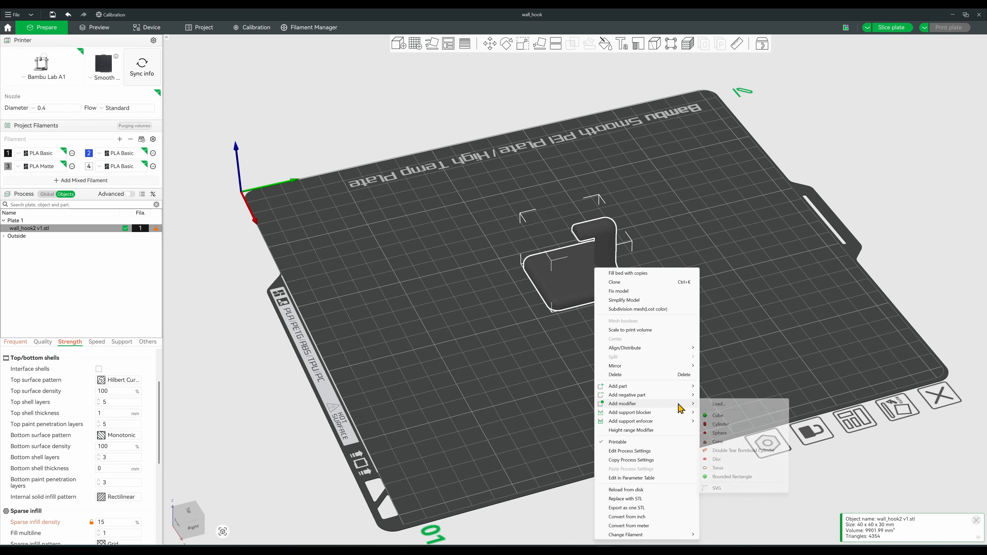
click(722, 424)
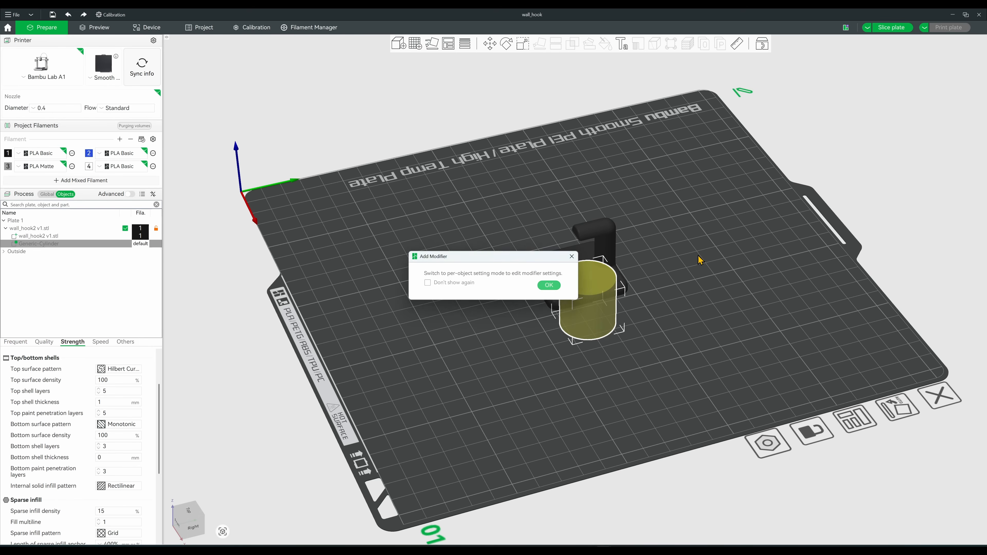
click(549, 285)
- Position the cylinder modifier over the hook's upright arm at the edge of the base plate
drag(607, 413, 583, 416)
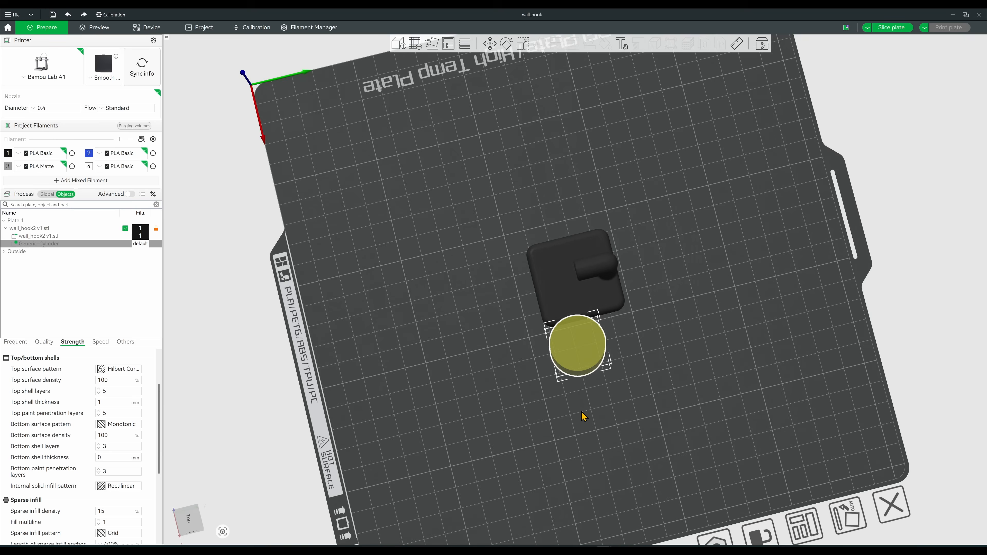
click(188, 526)
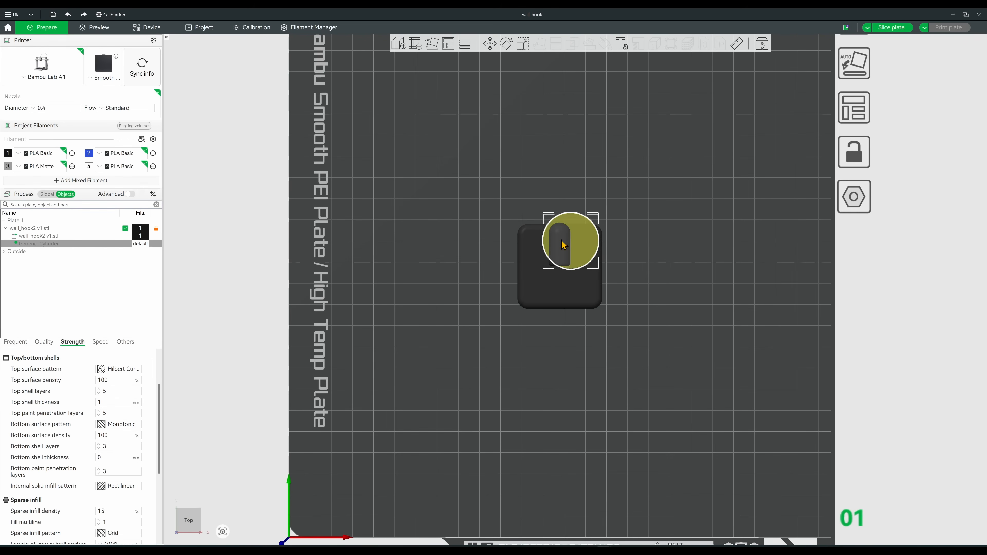
drag(562, 241, 551, 240)
drag(722, 302, 690, 264)
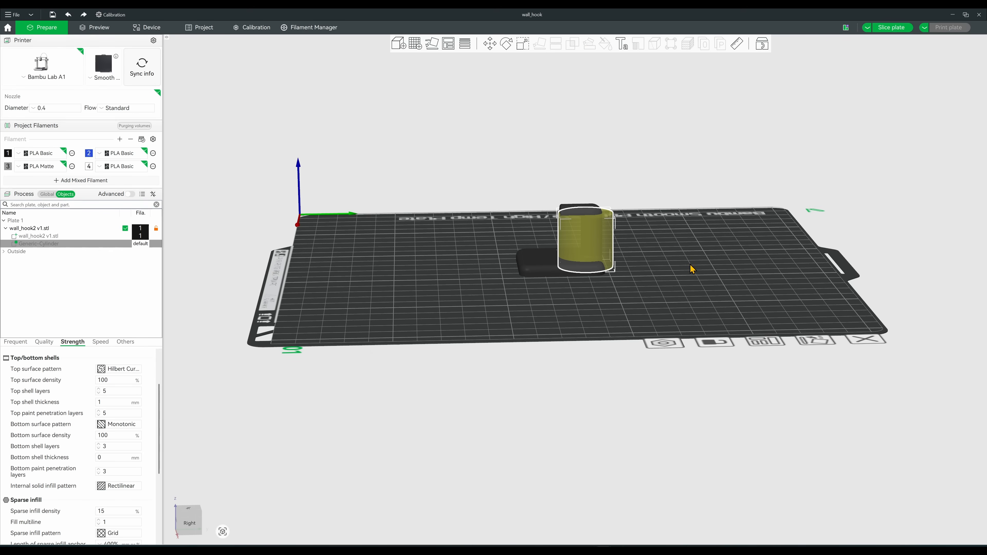
- Scale the cylinder modifier to about 37.2 mm high and 26.4 mm in Y to enclose the hook's arm
click(523, 45)
drag(586, 213, 585, 188)
drag(648, 237, 556, 282)
drag(679, 250, 673, 251)
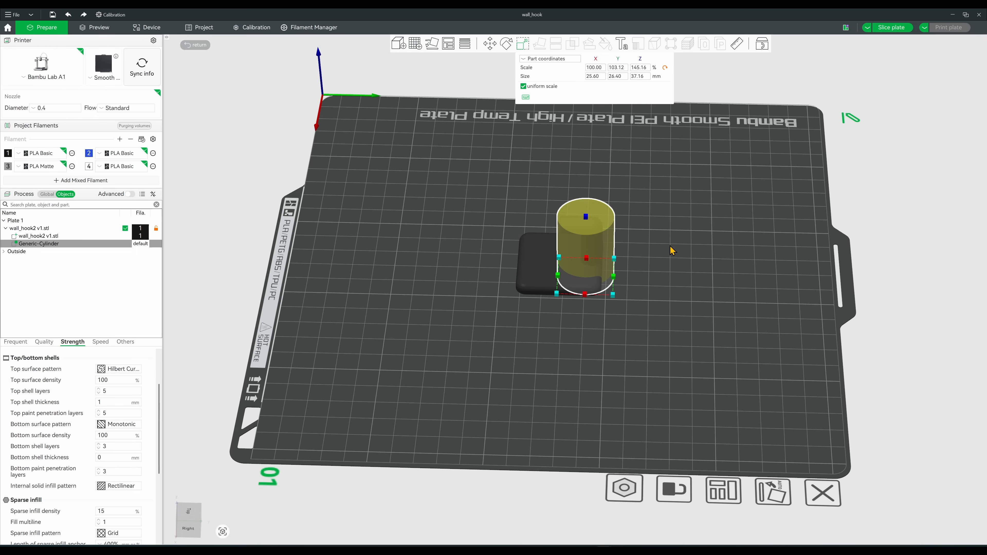
- Set the cylinder modifier's wall loops to 6
scroll(155, 377, up, 3)
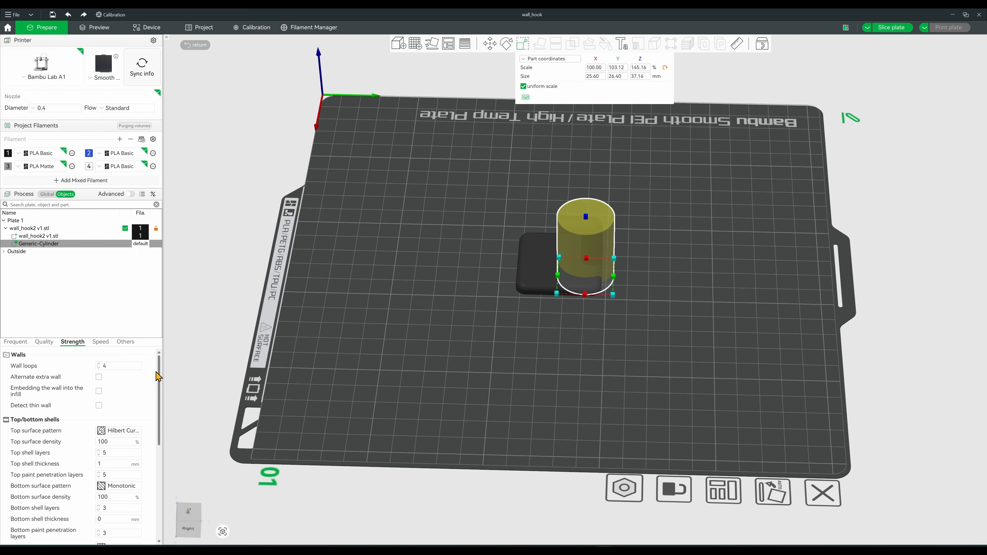
click(99, 365)
scroll(101, 368, down, 5)
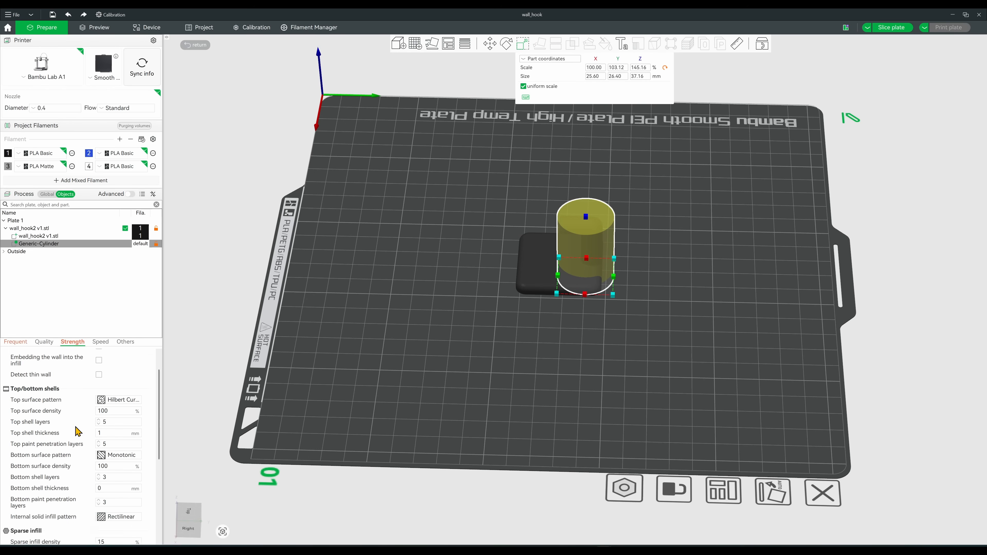
click(100, 496)
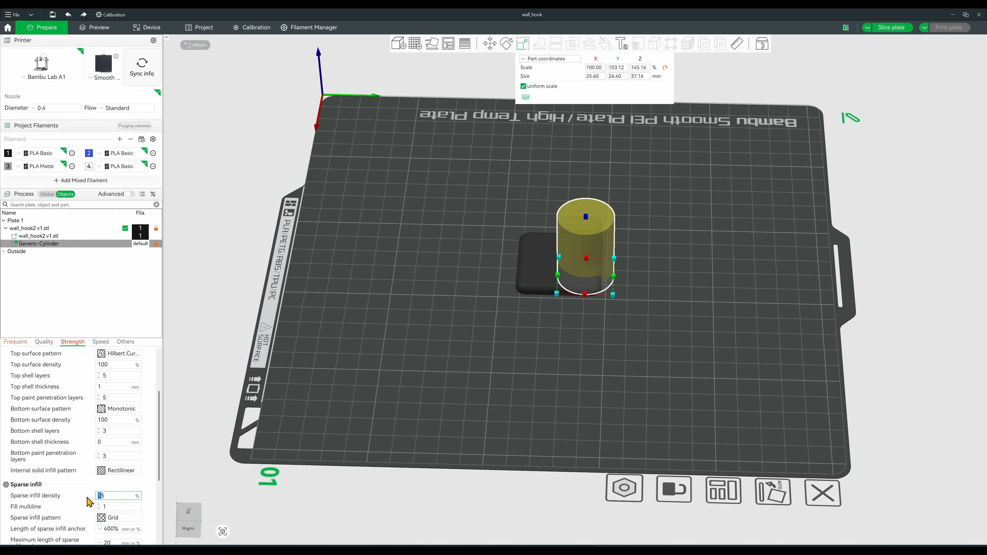
scroll(125, 397, up, 3)
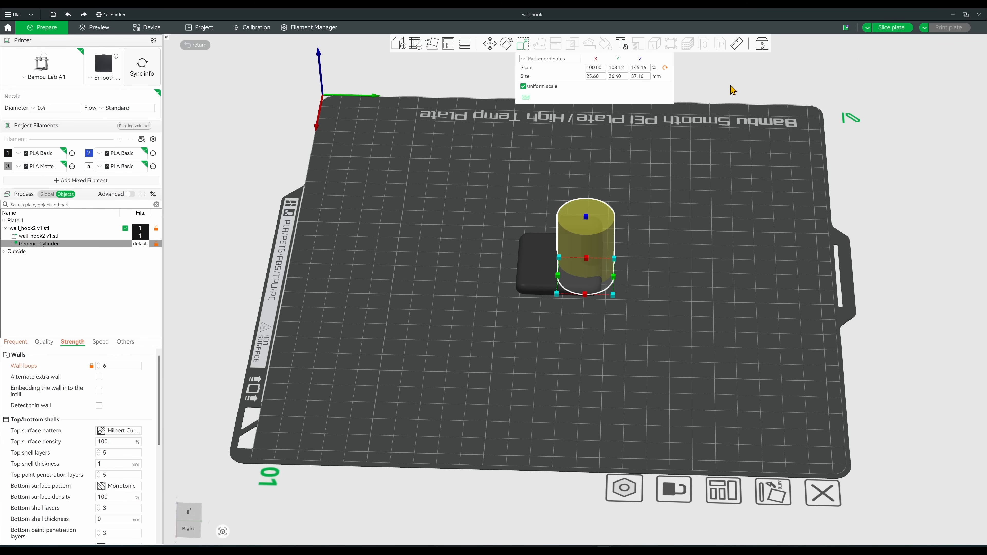
- Slice the plate and examine the hook's layers around the cylinder modifier up to the top layer
click(888, 27)
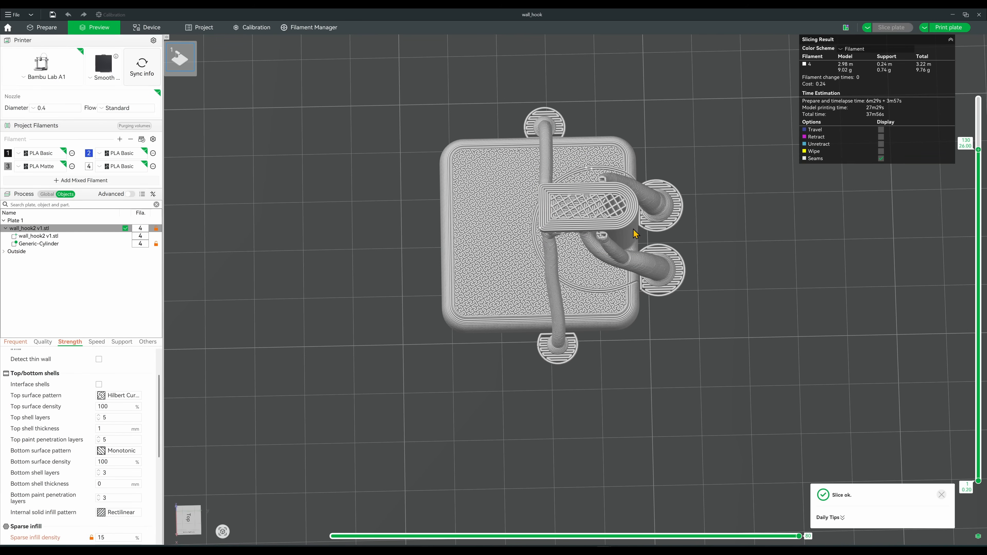
drag(926, 210, 934, 198)
drag(978, 150, 978, 98)
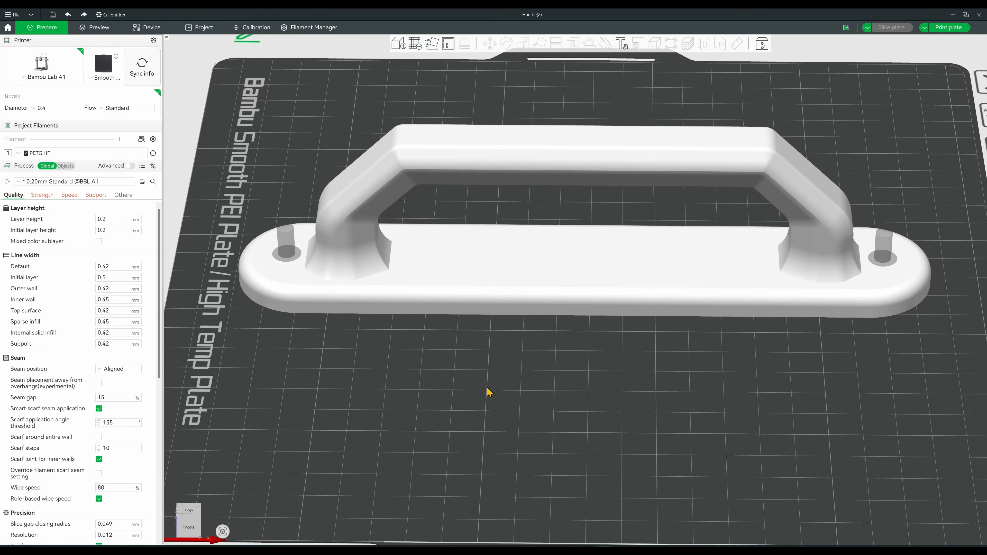
- Add a cube modifier to the handle
right_click(564, 252)
mouse_move(644, 393)
click(693, 399)
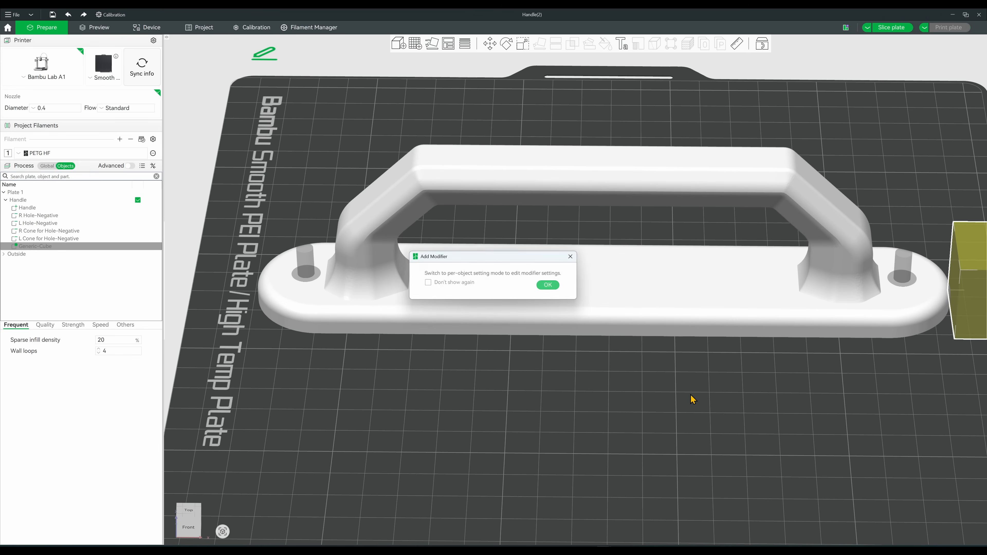
click(548, 285)
- Stretch the cube modifier lengthwise along the handle's grip and raise it to a Z position of about 47.2 mm
click(188, 511)
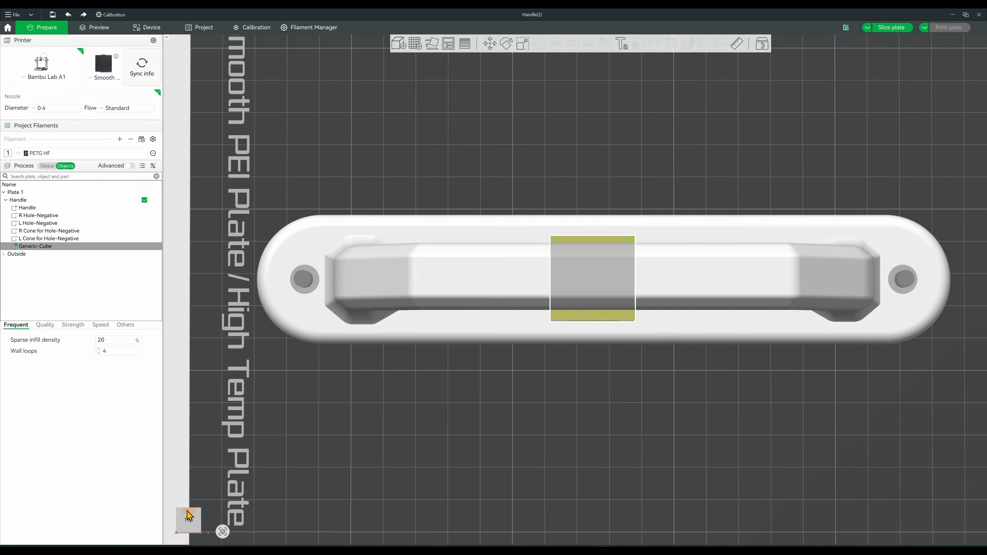
click(523, 43)
drag(548, 280, 463, 292)
key(m)
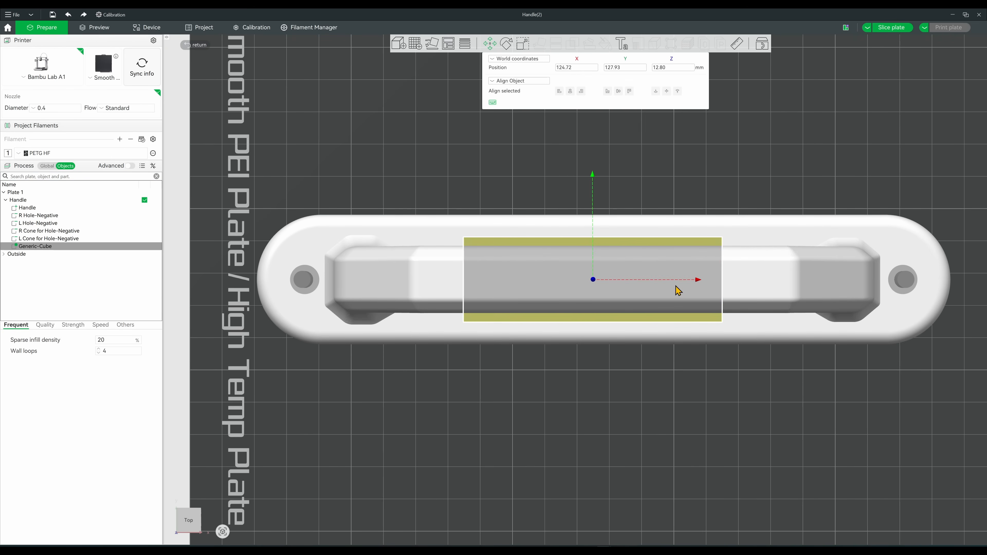
drag(670, 387, 669, 358)
drag(594, 153, 583, 35)
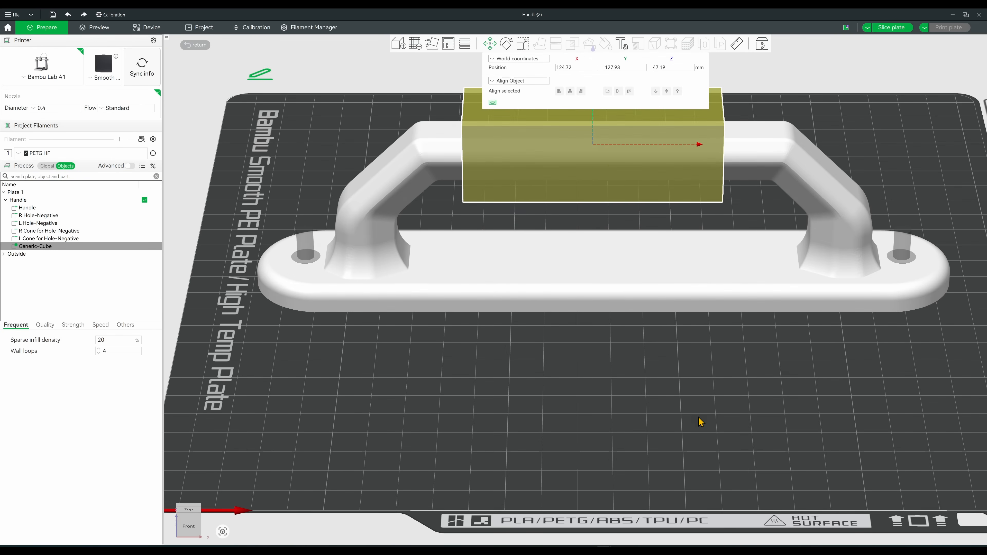
mouse_move(701, 423)
mouse_down()
mouse_move(663, 413)
mouse_move(696, 425)
mouse_up()
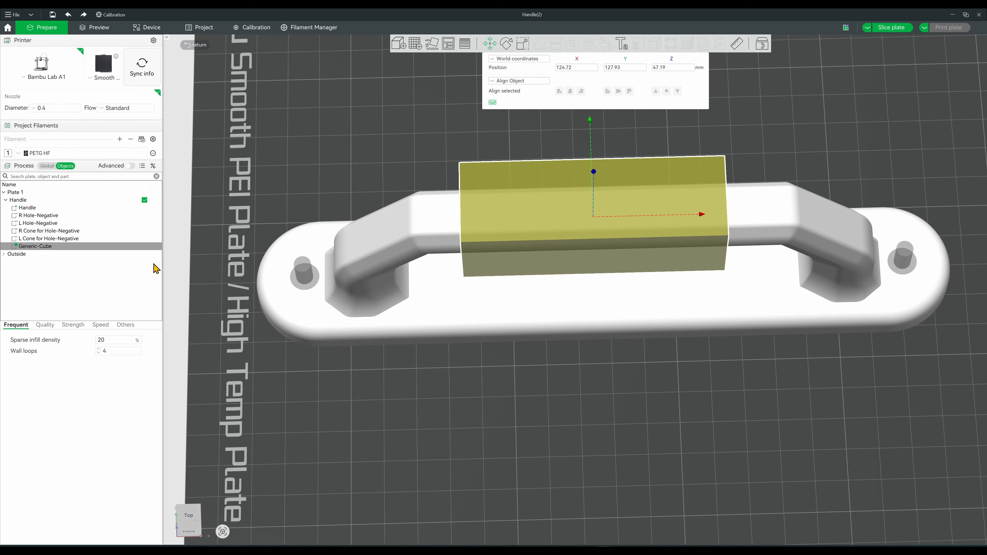
- Set the cube modifier's Fuzzy Skin to Contour and slice the plate
click(189, 44)
click(37, 247)
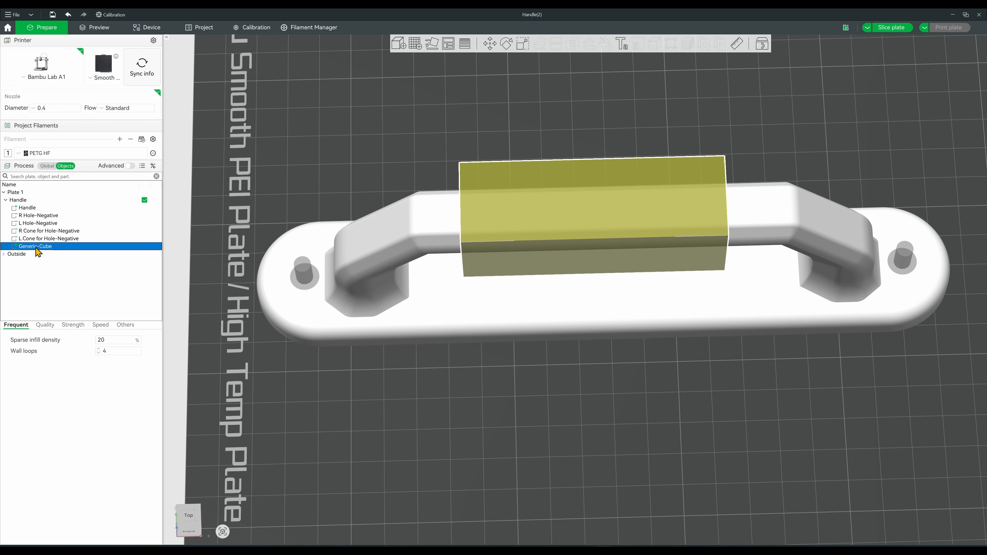
click(125, 324)
click(119, 349)
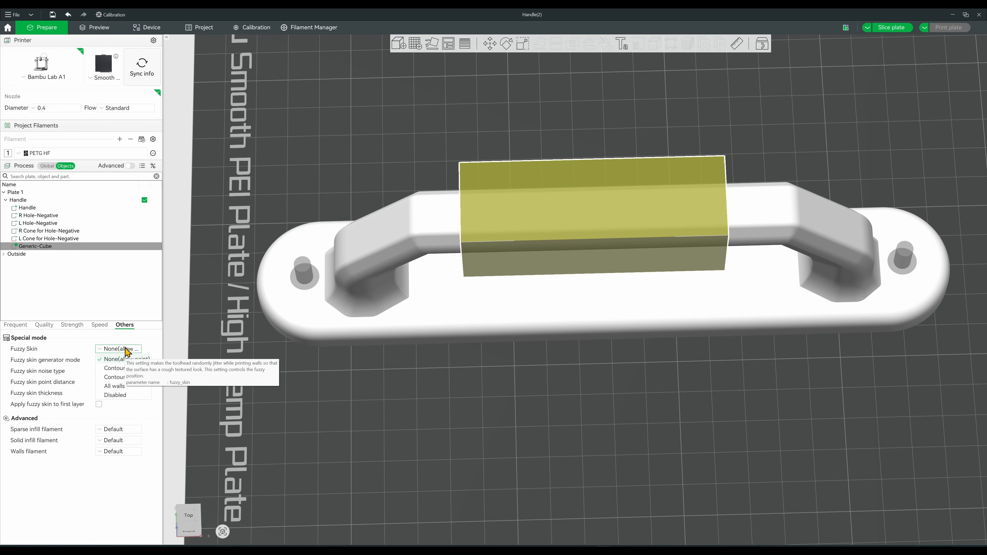
click(123, 366)
click(891, 27)
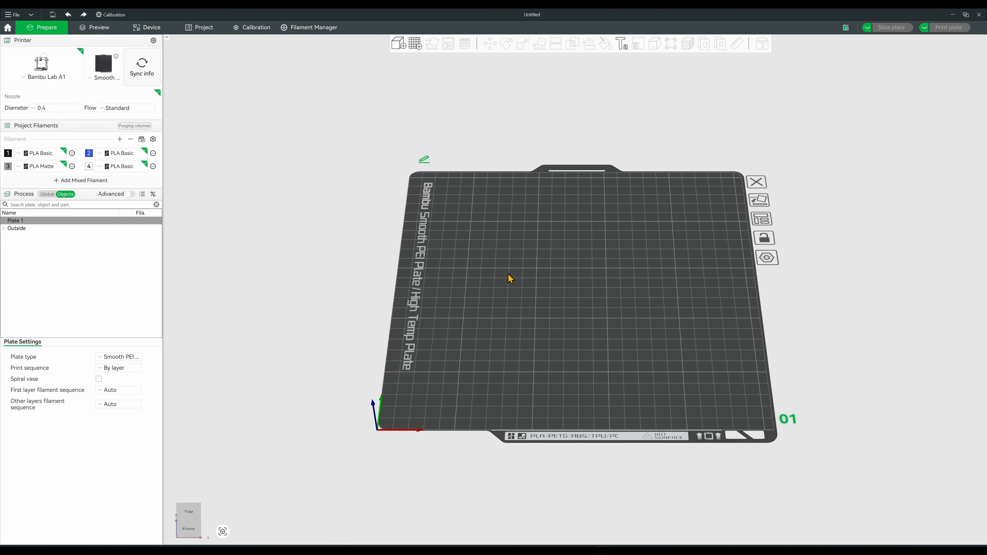
- Add a cylinder primitive to the empty plate and assign filament 4 to it
right_click(562, 290)
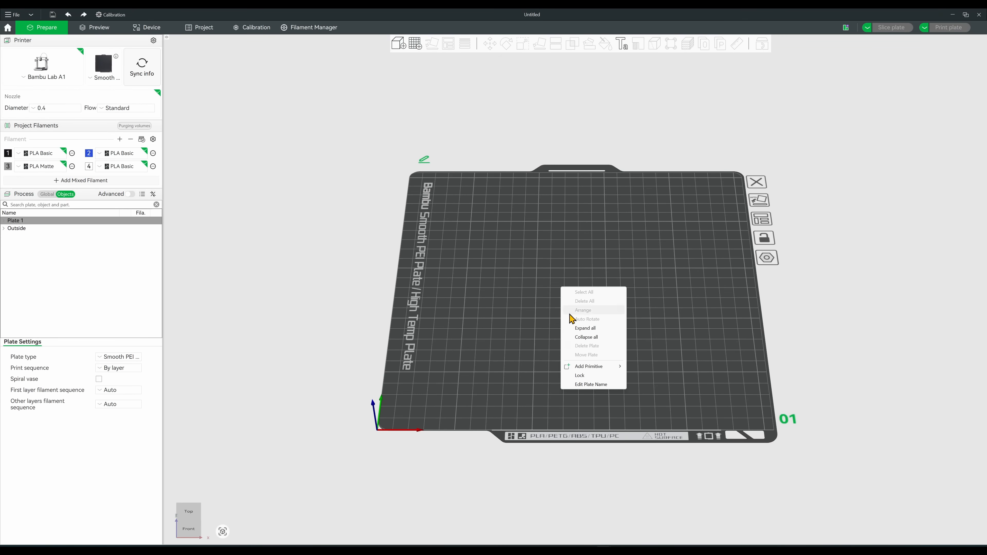
mouse_move(603, 372)
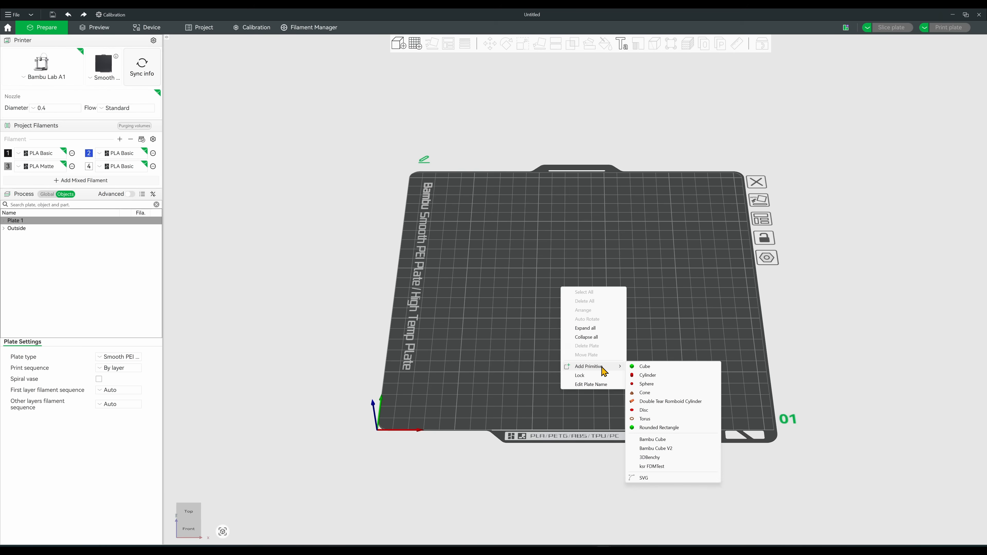
click(650, 376)
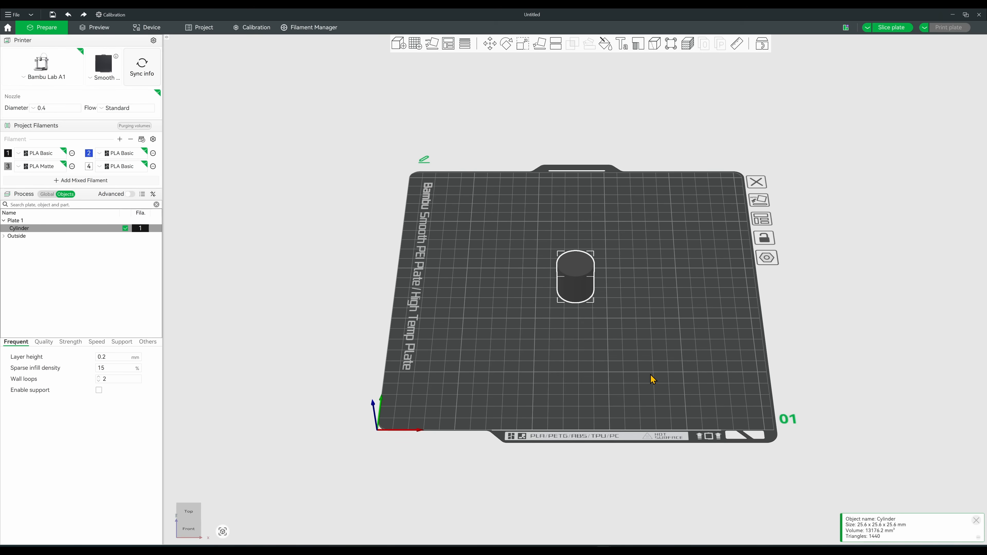
key(4)
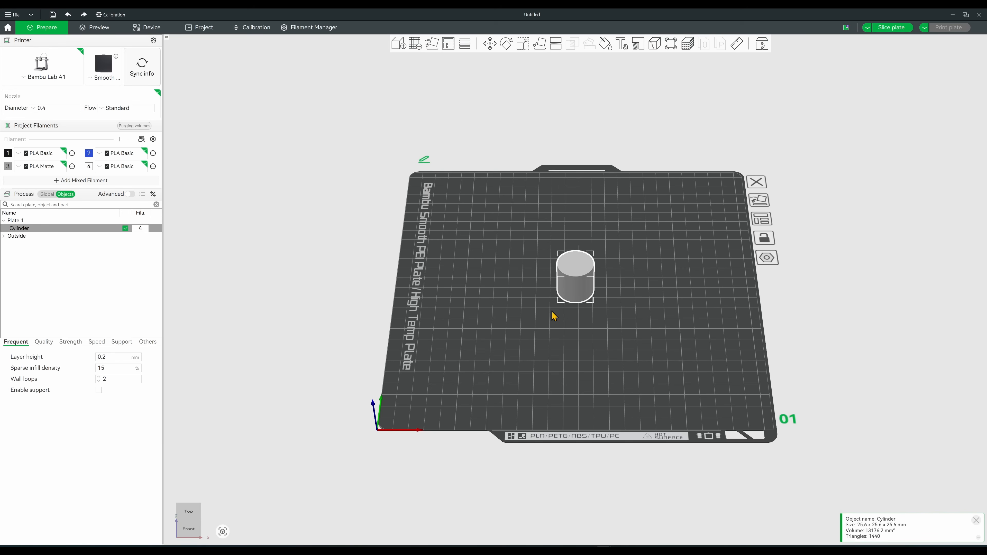
scroll(630, 321, up, 3)
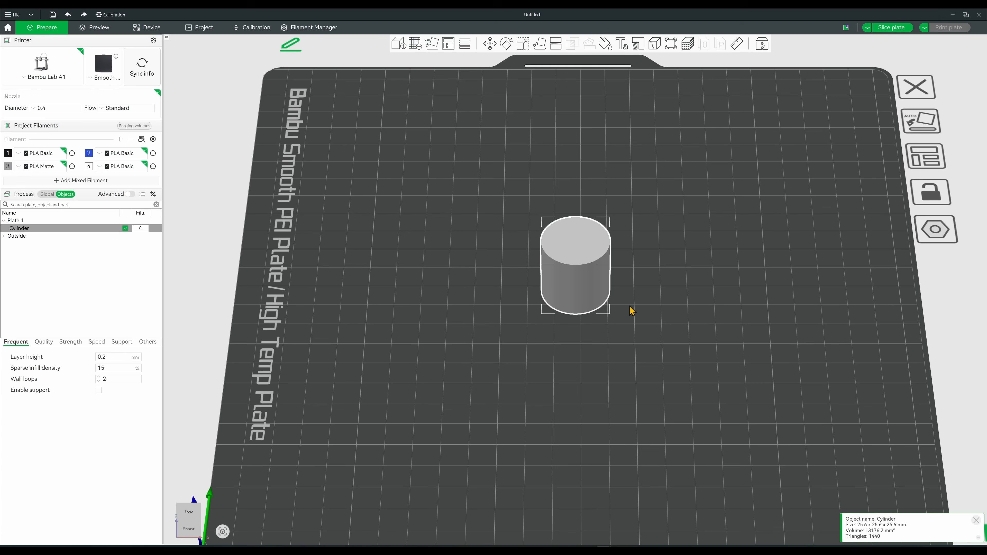
- Add a height range modifier to the cylinder and select its 0–2 mm range for editing
right_click(596, 279)
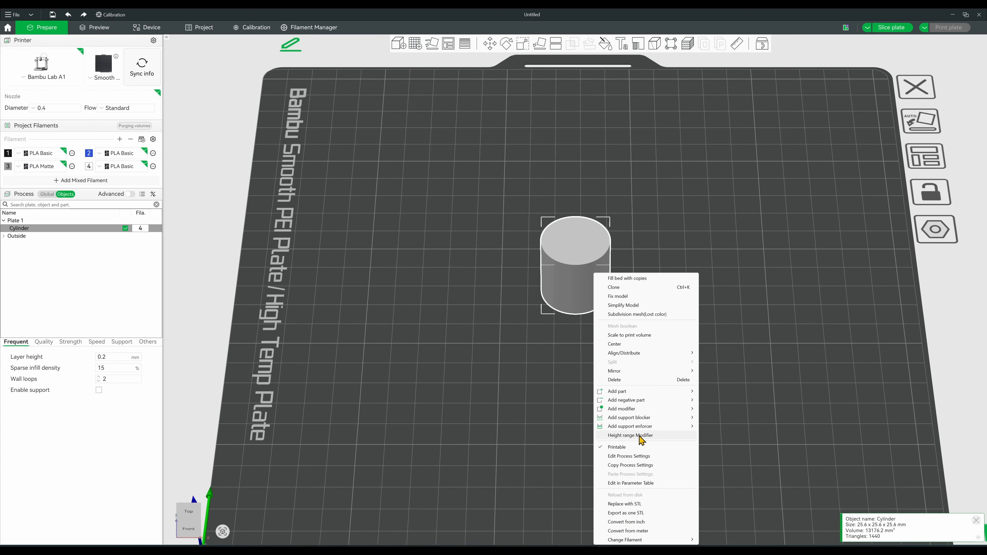
click(628, 436)
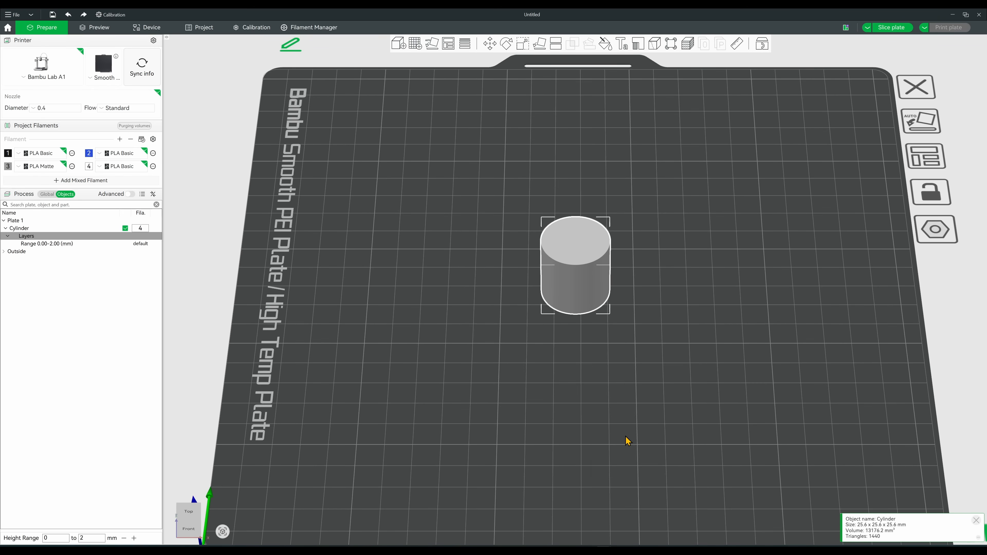
click(126, 244)
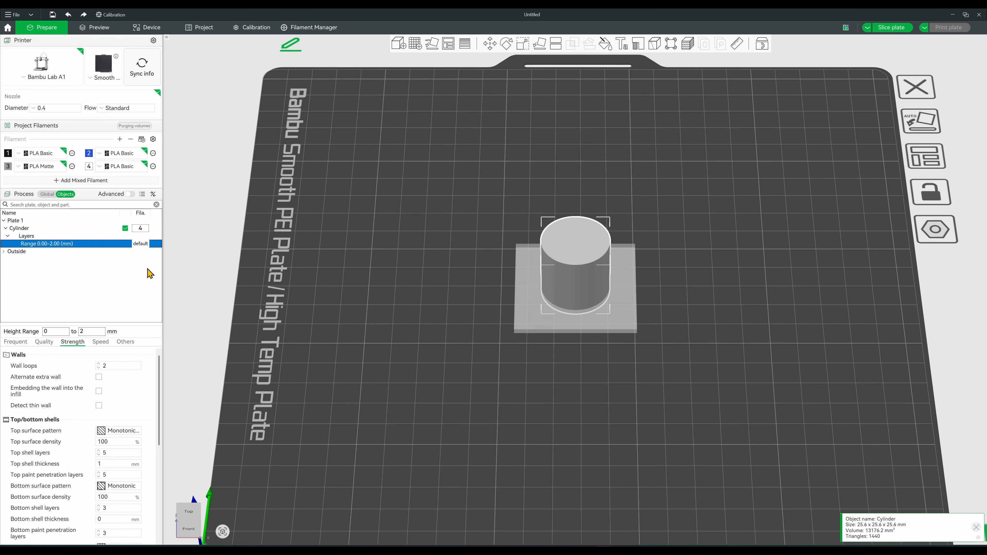
mouse_move(645, 387)
mouse_down()
mouse_move(661, 372)
mouse_move(651, 368)
mouse_up()
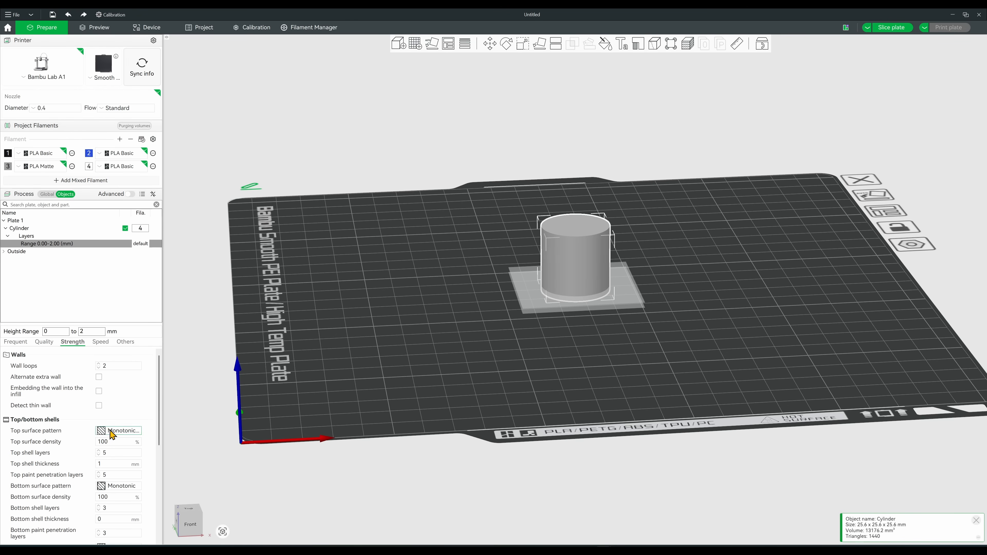
- Set the height range's sparse infill pattern to Octagram Spiral and its sparse infill density to 90%
scroll(108, 438, down, 1)
scroll(111, 441, down, 5)
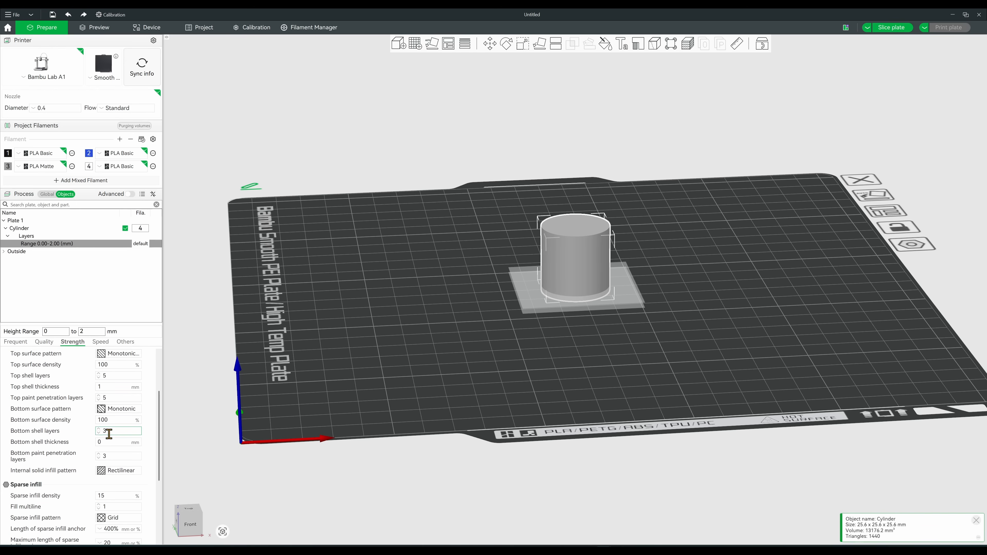
click(119, 444)
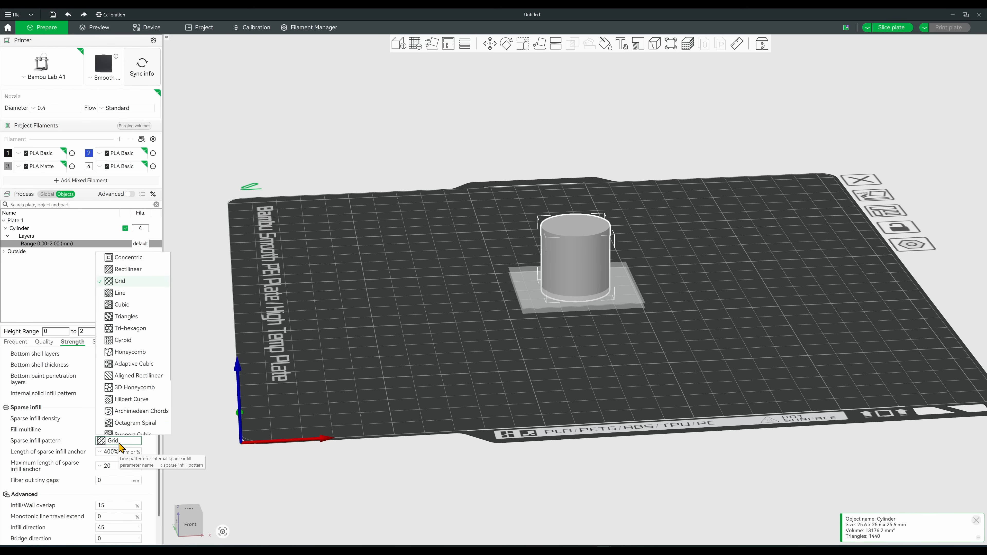
click(132, 421)
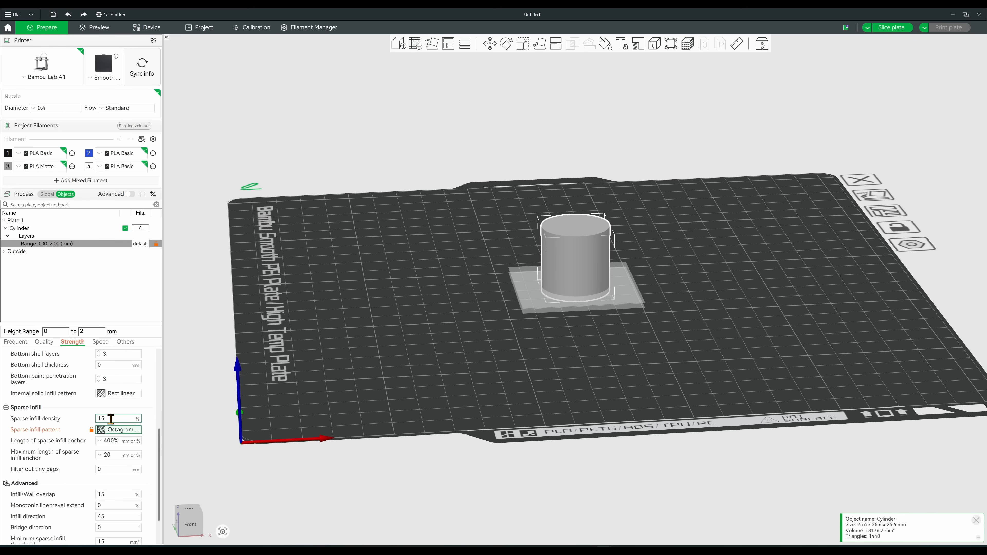
drag(110, 420, 69, 423)
key(Tab)
- Set the cylinder's height range modifier to span from 20 to 25.6 mm
click(53, 331)
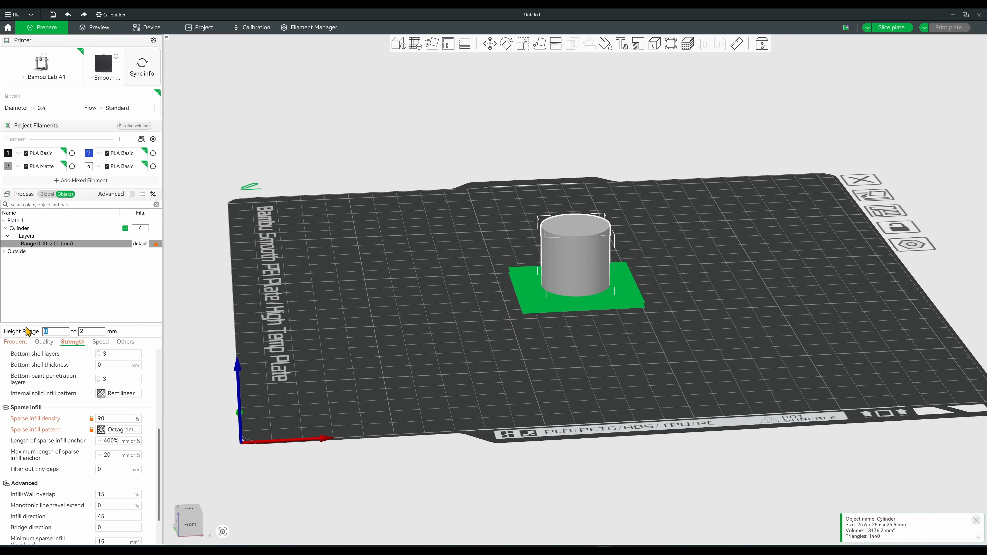
text(20)
key(Return)
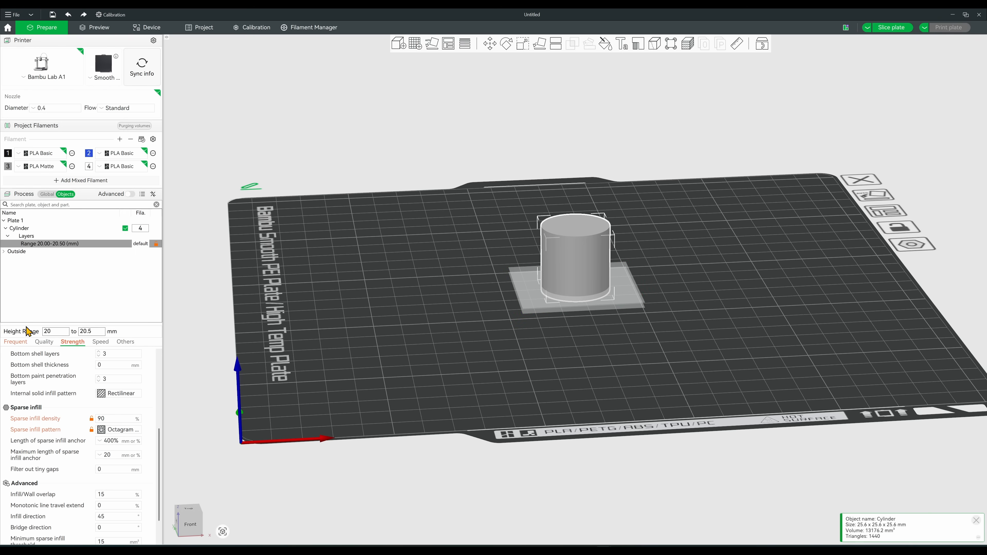
drag(82, 331, 86, 332)
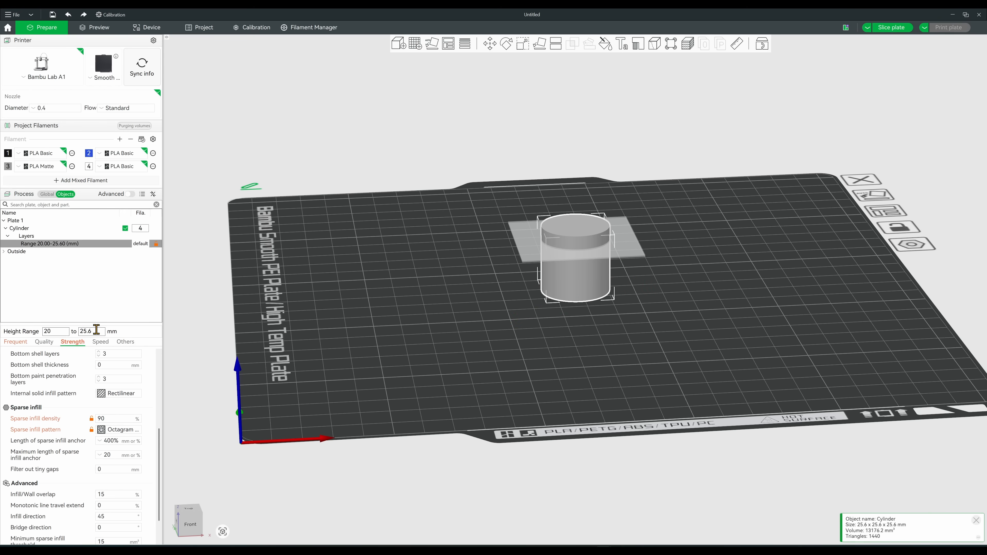
- Slice the plate and examine the infill in the cylinder's upper layers in the preview
drag(432, 250, 431, 258)
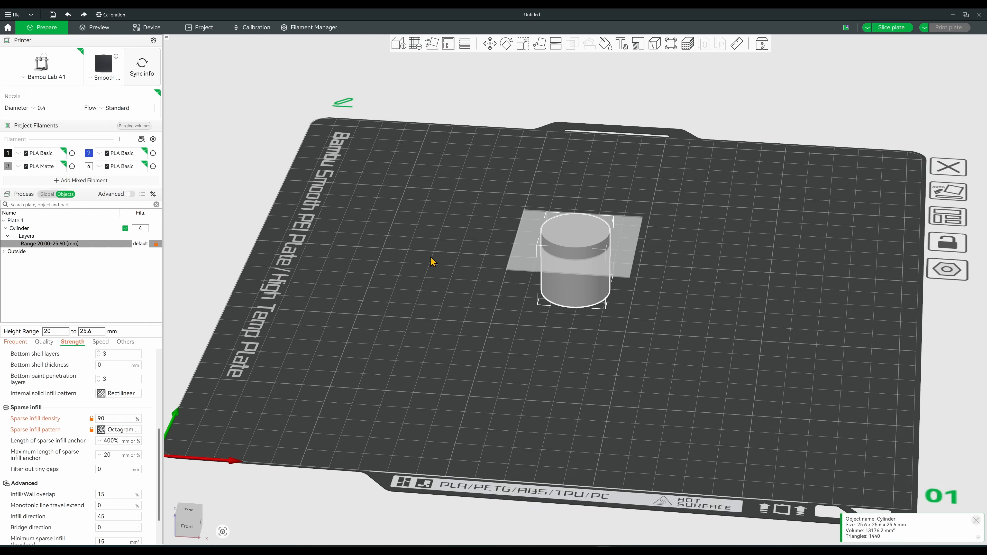
scroll(409, 264, up, 4)
click(883, 29)
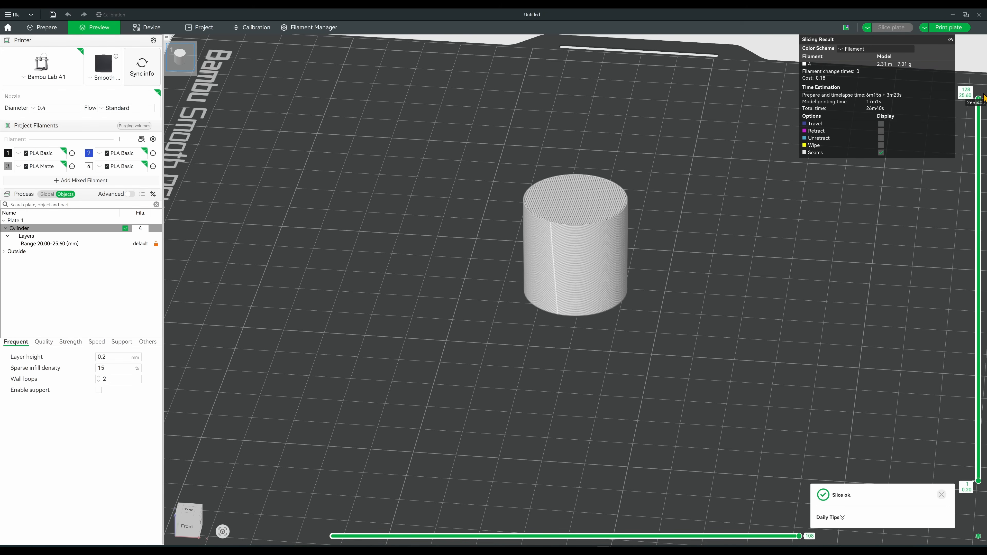
scroll(985, 98, down, 5)
scroll(653, 140, up, 5)
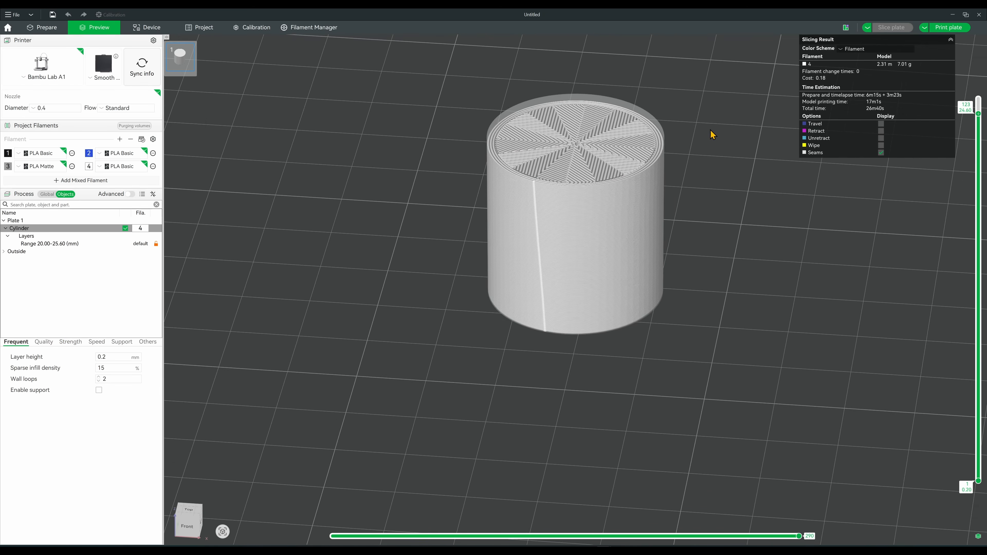
right_drag(715, 144, 720, 209)
drag(720, 208, 727, 218)
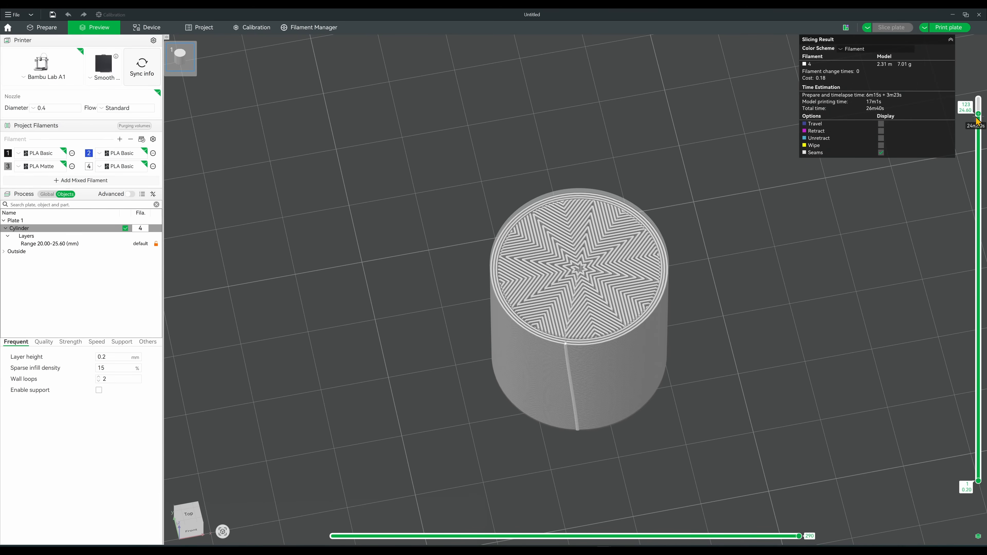
drag(978, 114, 979, 134)
- Return to the model preparation view and select the cylinder's 20–25.6 mm height range to inspect its bounds
click(29, 28)
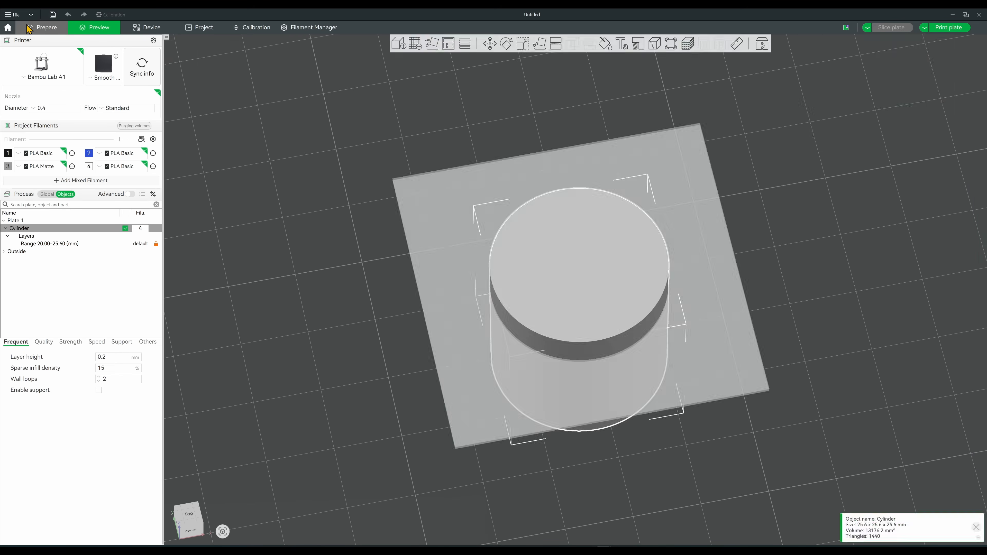
click(70, 244)
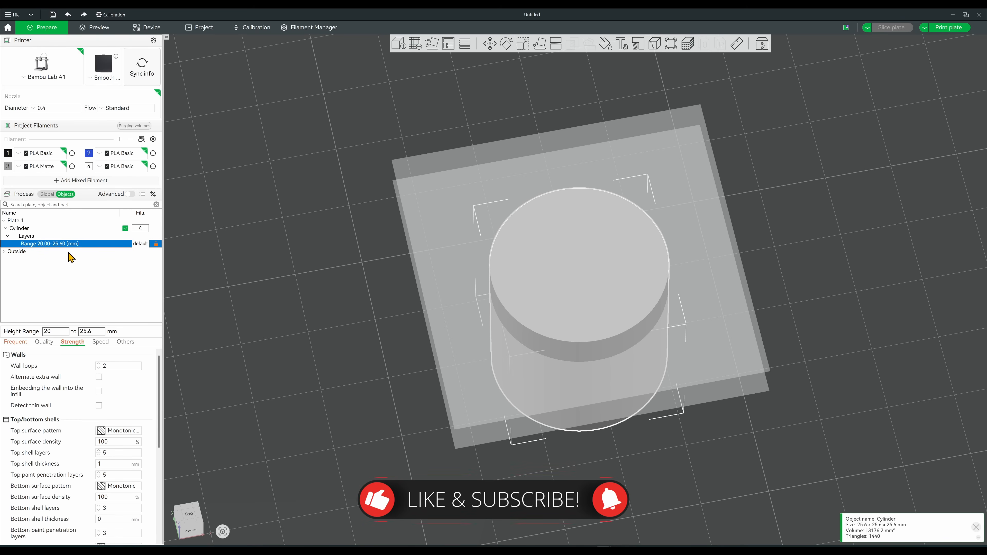
mouse_move(331, 248)
mouse_down()
mouse_move(351, 232)
mouse_move(335, 238)
mouse_move(347, 243)
mouse_move(338, 246)
mouse_up()
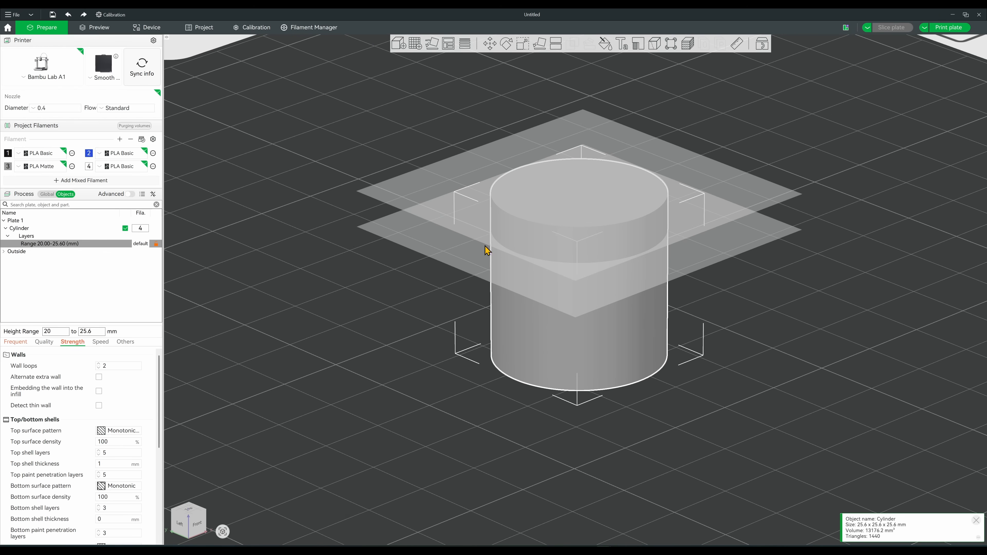